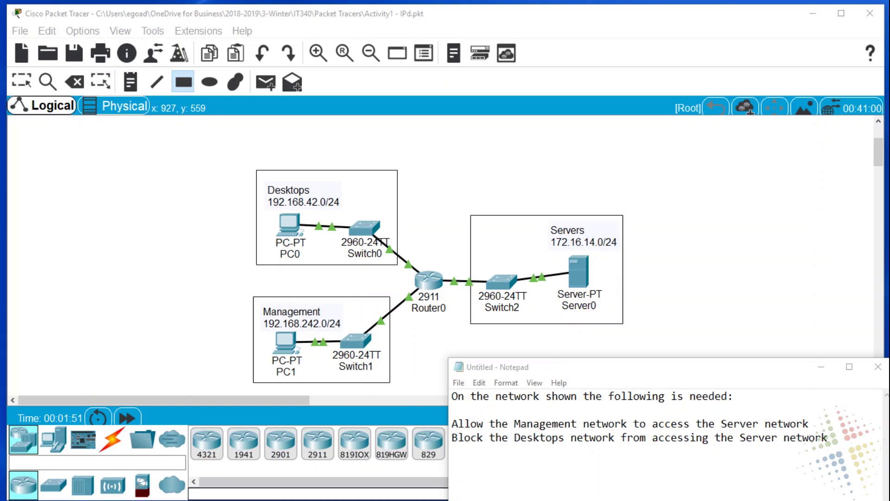
# Circle Server0 in red and write 'IP Address' beside it
pyautogui.moveTo(600, 250)
pyautogui.mouseDown()
pyautogui.moveTo(560, 311)
pyautogui.moveTo(621, 270)
pyautogui.moveTo(582, 253)
pyautogui.moveTo(621, 272)
pyautogui.moveTo(656, 241)
pyautogui.mouseUp()
pyautogui.moveTo(647, 242)
pyautogui.mouseDown()
pyautogui.moveTo(645, 262)
pyautogui.moveTo(702, 235)
pyautogui.moveTo(709, 260)
pyautogui.moveTo(719, 262)
pyautogui.moveTo(809, 254)
pyautogui.moveTo(786, 259)
pyautogui.mouseUp()
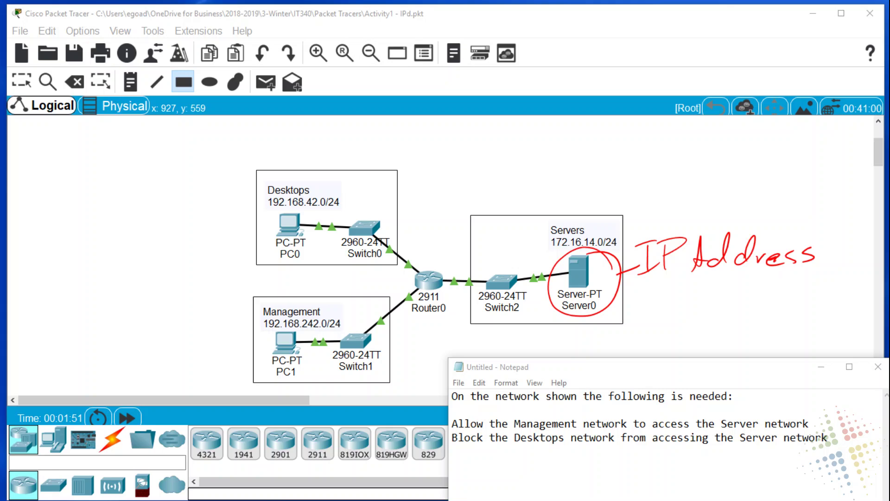
# Circle Router0 and draw an 'ACL' label with an arrow pointing at it
pyautogui.moveTo(457, 263)
pyautogui.mouseDown()
pyautogui.moveTo(389, 278)
pyautogui.moveTo(452, 230)
pyautogui.moveTo(419, 237)
pyautogui.mouseUp()
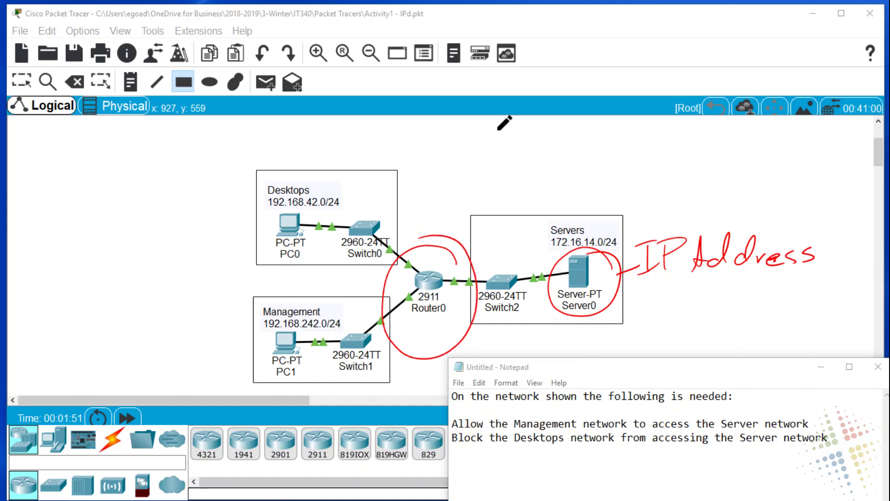
pyautogui.moveTo(495, 123); pyautogui.dragTo(485, 155)
pyautogui.moveTo(494, 123); pyautogui.dragTo(497, 149)
pyautogui.moveTo(485, 139)
pyautogui.mouseDown()
pyautogui.moveTo(505, 138)
pyautogui.moveTo(544, 139)
pyautogui.moveTo(454, 148)
pyautogui.moveTo(428, 230)
pyautogui.mouseUp()
pyautogui.moveTo(429, 230); pyautogui.dragTo(439, 219)
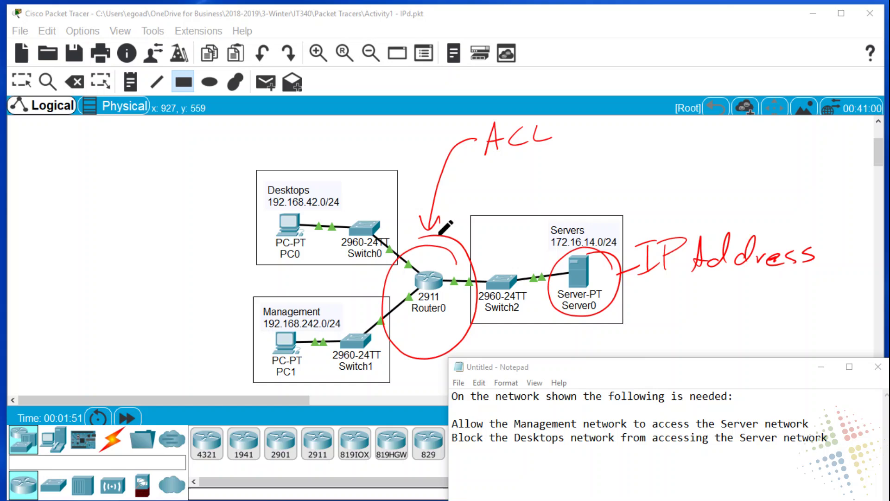
# Add the notes 'Name', 'Order' and a third item under the ACL label
pyautogui.moveTo(571, 136)
pyautogui.mouseDown()
pyautogui.moveTo(624, 127)
pyautogui.moveTo(686, 143)
pyautogui.mouseUp()
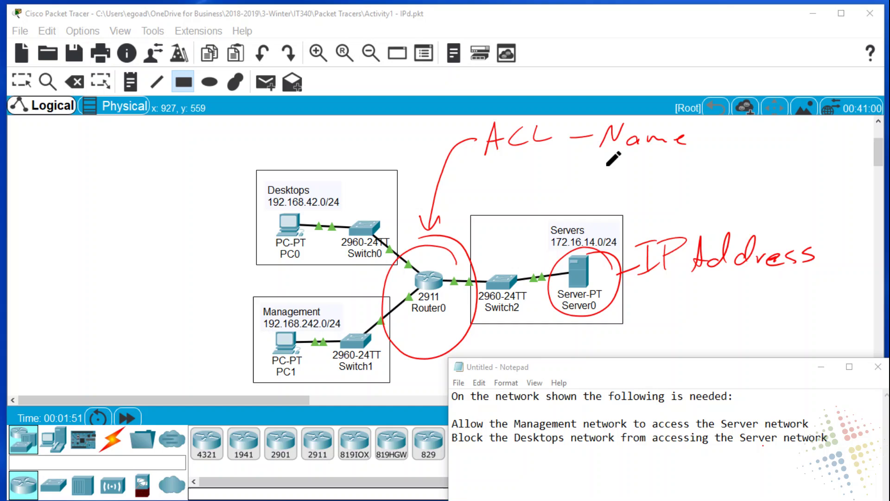
pyautogui.moveTo(610, 162)
pyautogui.mouseDown()
pyautogui.moveTo(603, 169)
pyautogui.moveTo(664, 144)
pyautogui.moveTo(673, 174)
pyautogui.moveTo(686, 171)
pyautogui.mouseUp()
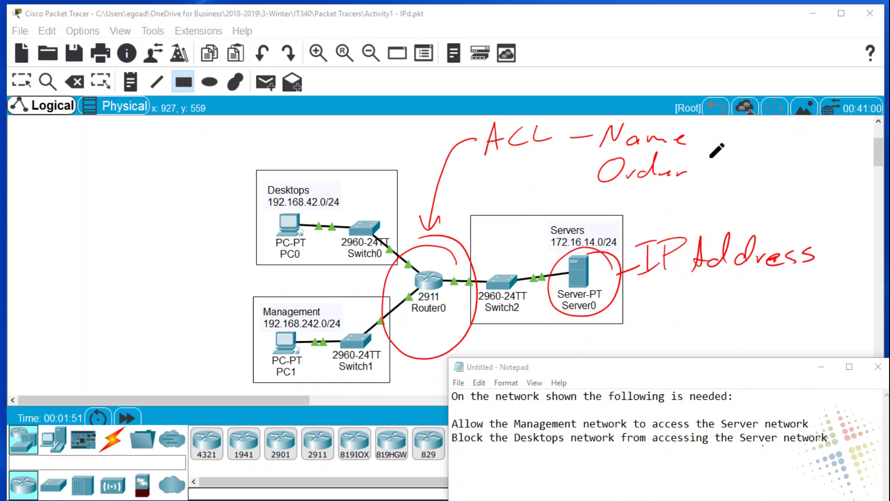
pyautogui.moveTo(604, 213)
pyautogui.mouseDown()
pyautogui.moveTo(646, 205)
pyautogui.moveTo(632, 209)
pyautogui.moveTo(653, 207)
pyautogui.mouseUp()
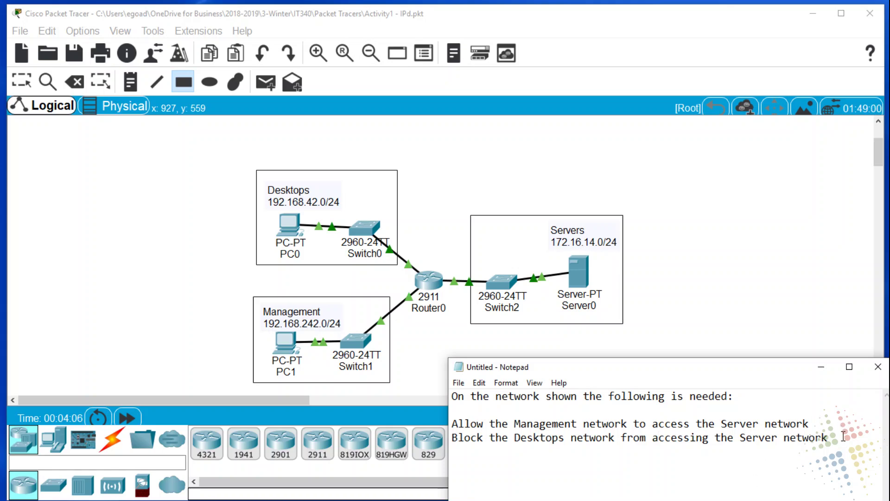
pyautogui.moveTo(843, 436); pyautogui.dragTo(838, 409)
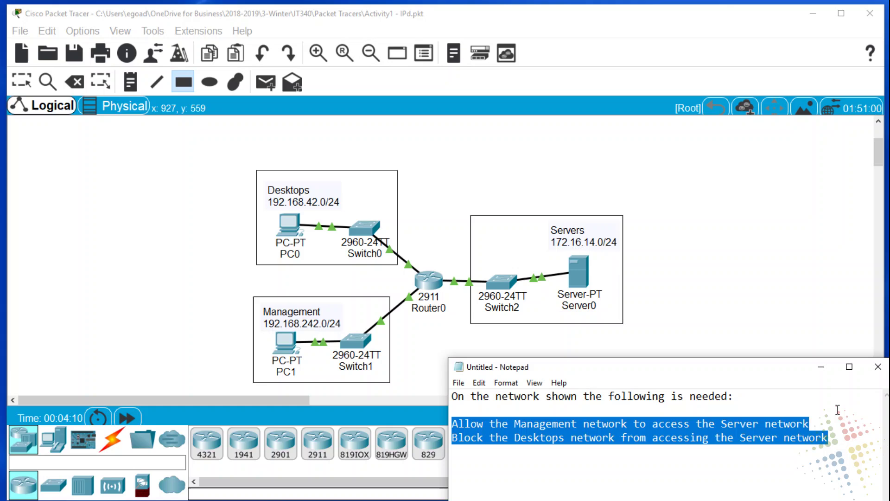
pyautogui.moveTo(851, 425); pyautogui.dragTo(851, 412)
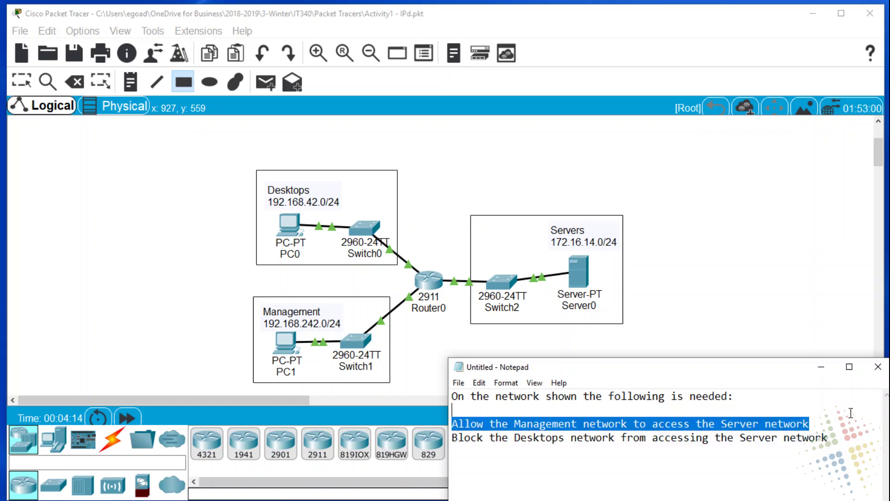
pyautogui.click(854, 436)
pyautogui.moveTo(856, 431); pyautogui.dragTo(858, 428)
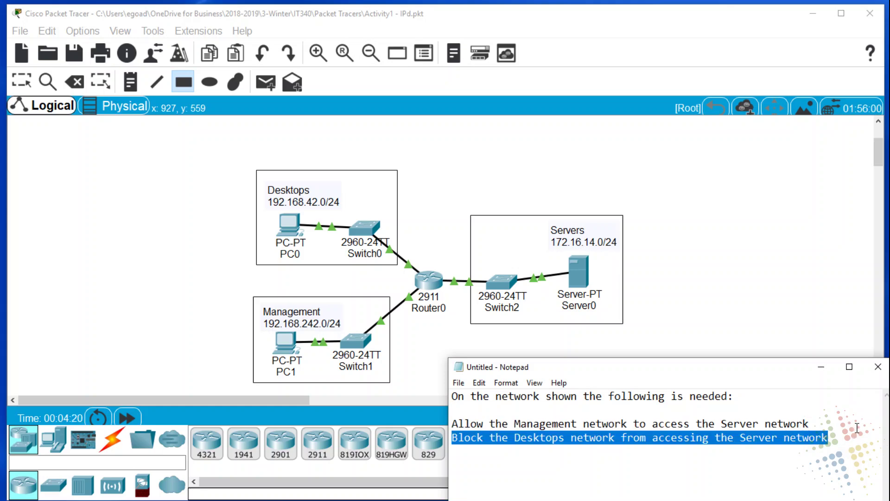
pyautogui.hotkey('ctrl', '2')
pyautogui.moveTo(301, 356)
pyautogui.mouseDown()
pyautogui.moveTo(338, 372)
pyautogui.moveTo(408, 319)
pyautogui.moveTo(489, 306)
pyautogui.moveTo(542, 322)
pyautogui.mouseUp()
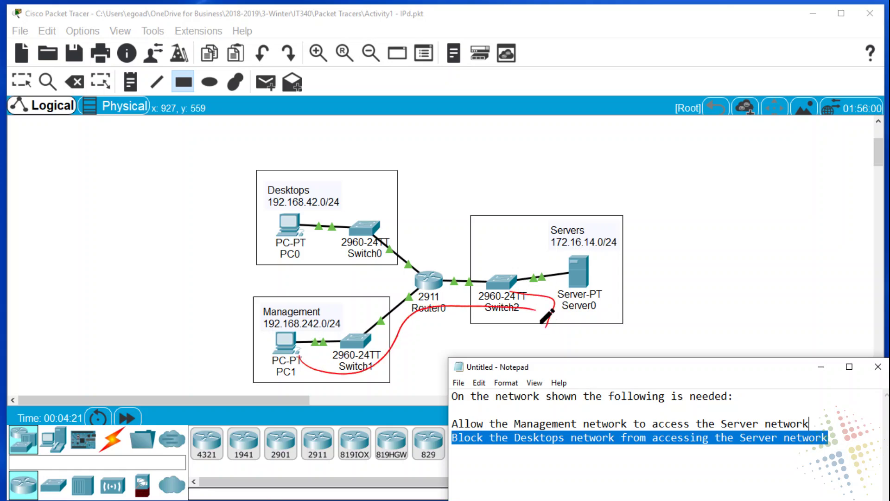
pyautogui.moveTo(297, 212)
pyautogui.mouseDown()
pyautogui.moveTo(327, 197)
pyautogui.moveTo(447, 246)
pyautogui.mouseUp()
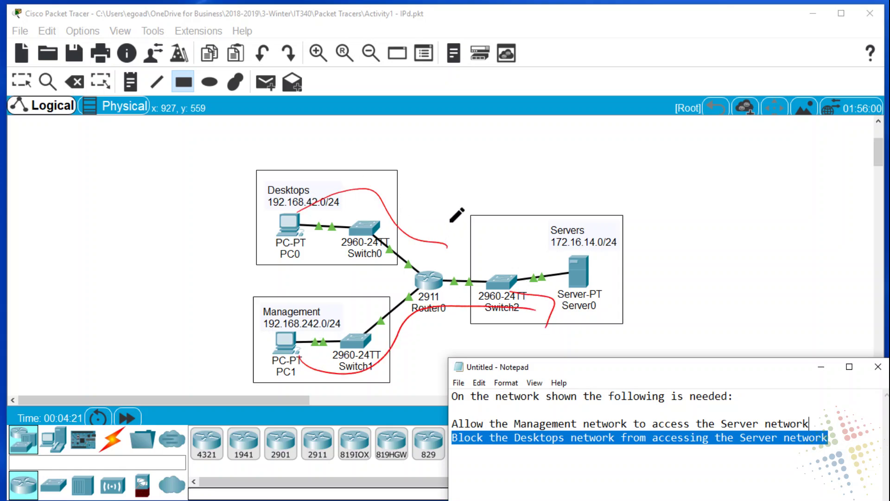
pyautogui.moveTo(470, 214); pyautogui.dragTo(426, 262)
pyautogui.moveTo(424, 209); pyautogui.dragTo(459, 267)
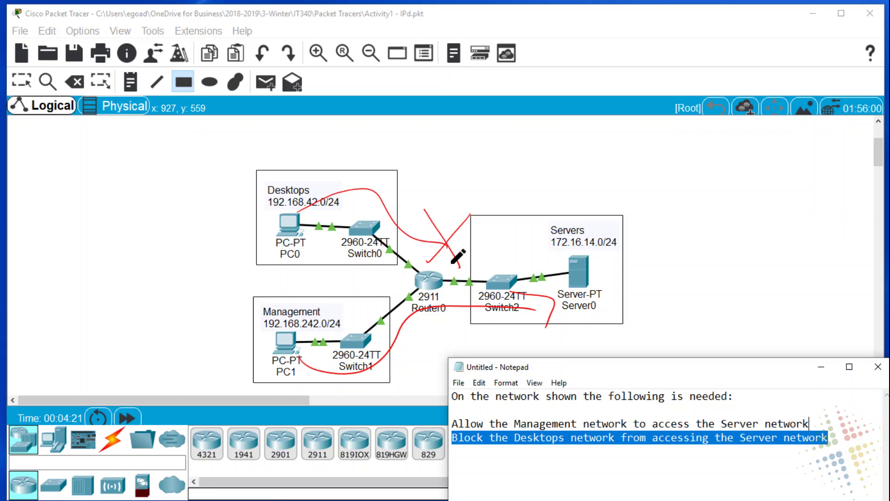
pyautogui.moveTo(304, 328)
pyautogui.mouseDown()
pyautogui.moveTo(341, 335)
pyautogui.moveTo(383, 298)
pyautogui.moveTo(352, 258)
pyautogui.moveTo(330, 245)
pyautogui.moveTo(317, 257)
pyautogui.moveTo(341, 246)
pyautogui.mouseUp()
pyautogui.moveTo(308, 315); pyautogui.dragTo(320, 341)
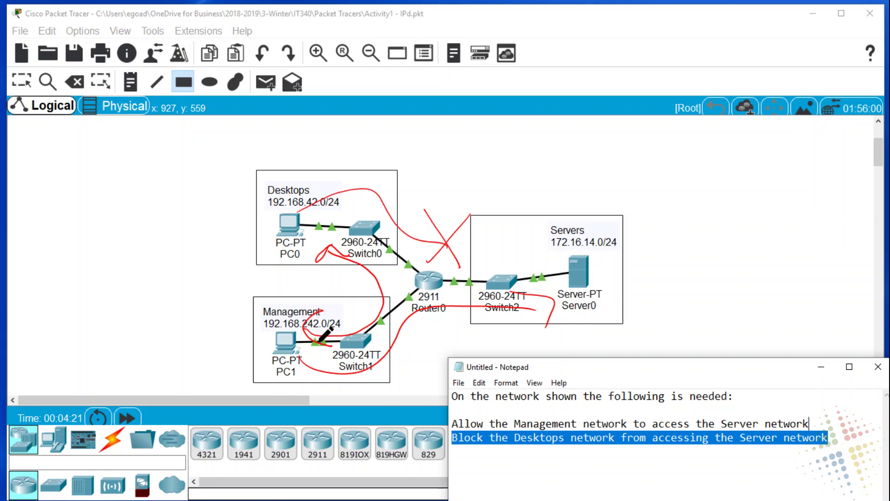
pyautogui.press('Escape')
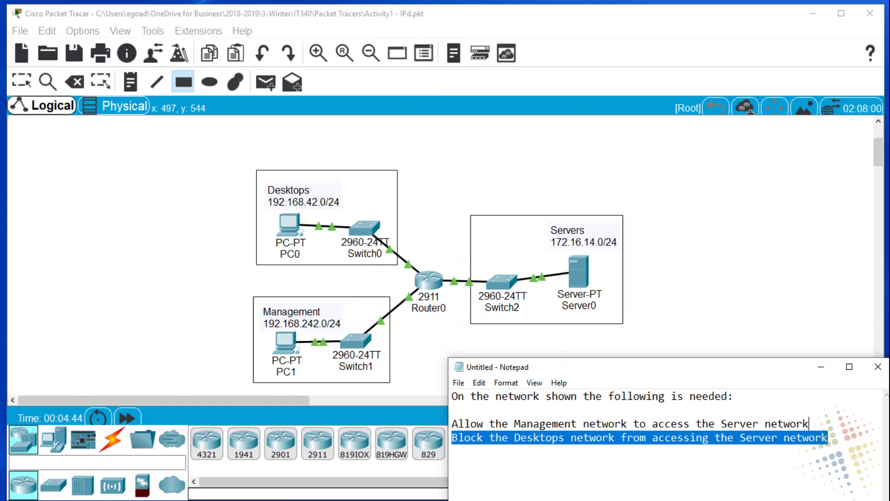
# Bring Packet Tracer to the front and add a simple PDU ping from PC0 to Server0
pyautogui.click(698, 20)
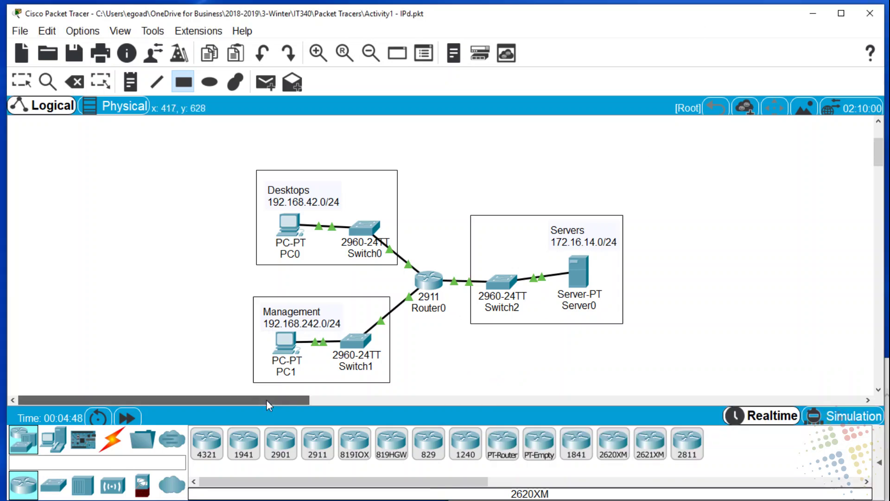
pyautogui.moveTo(266, 400); pyautogui.dragTo(324, 397)
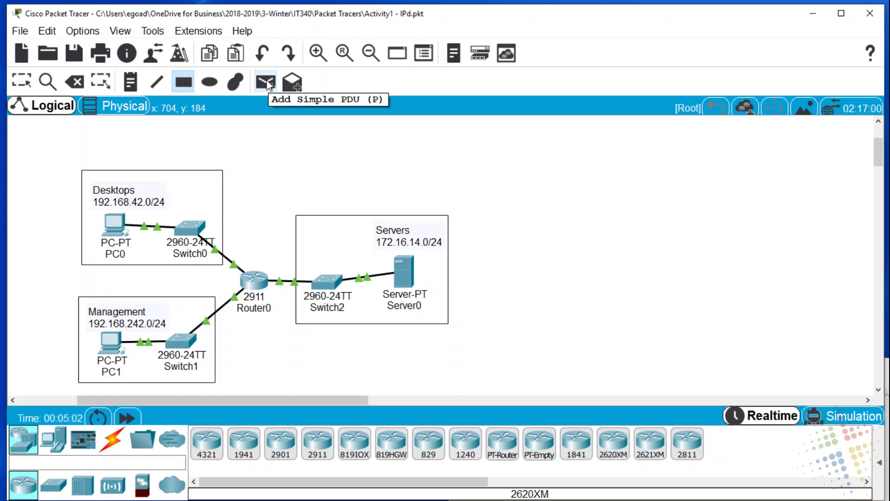
pyautogui.click(268, 87)
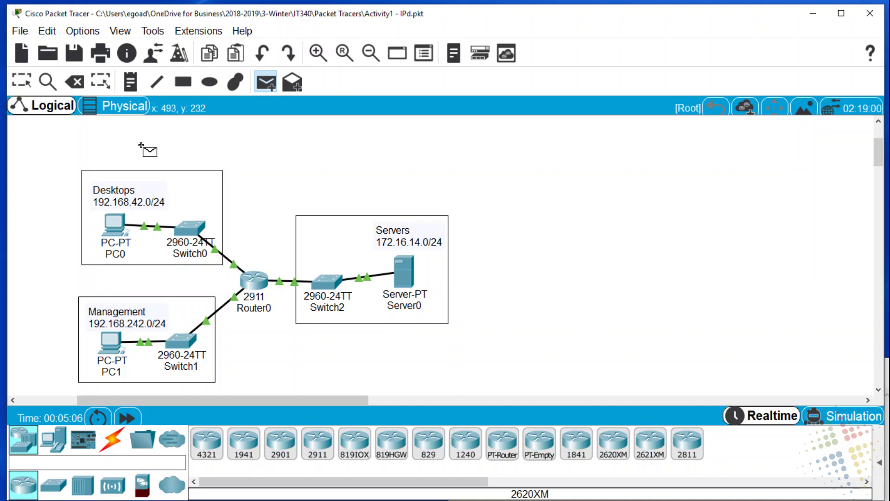
pyautogui.click(114, 223)
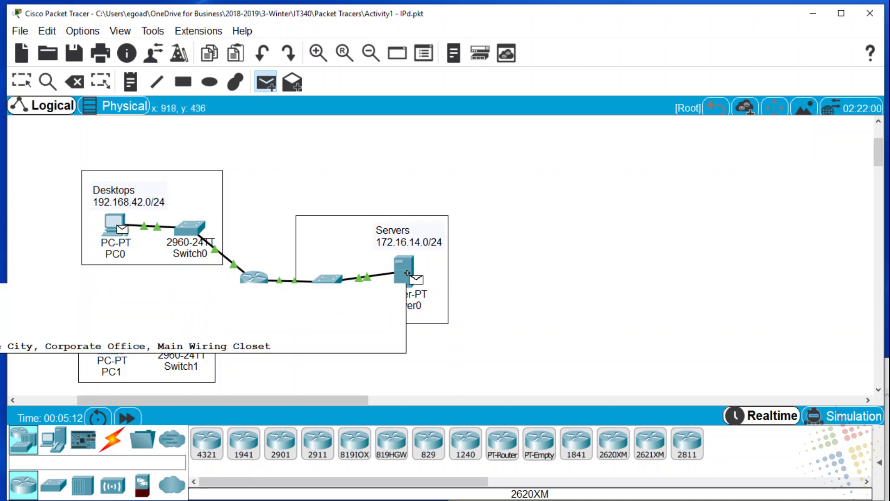
pyautogui.click(408, 274)
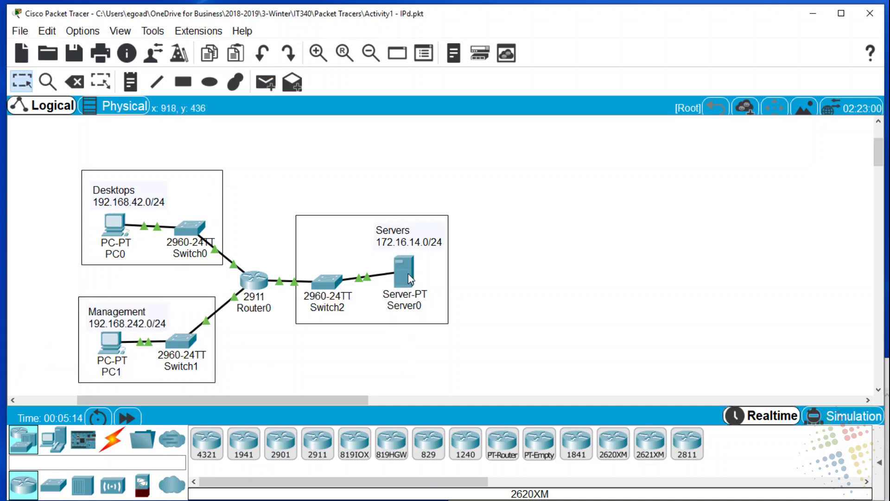
# Add simple PDU pings from PC1 to Server0 and from PC0 to PC1
pyautogui.click(258, 90)
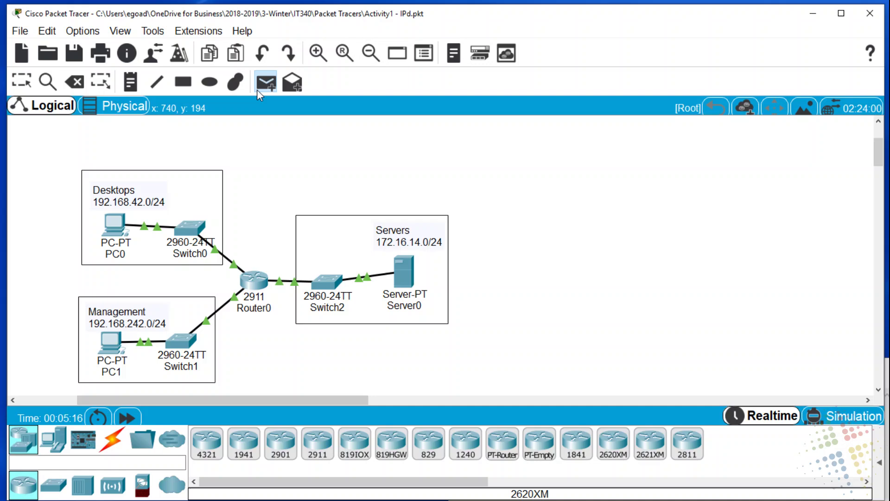
pyautogui.click(111, 343)
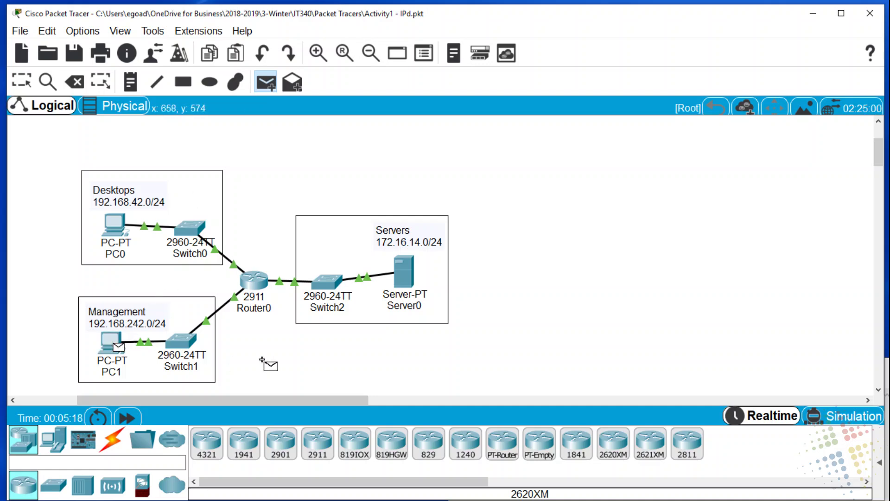
pyautogui.click(407, 274)
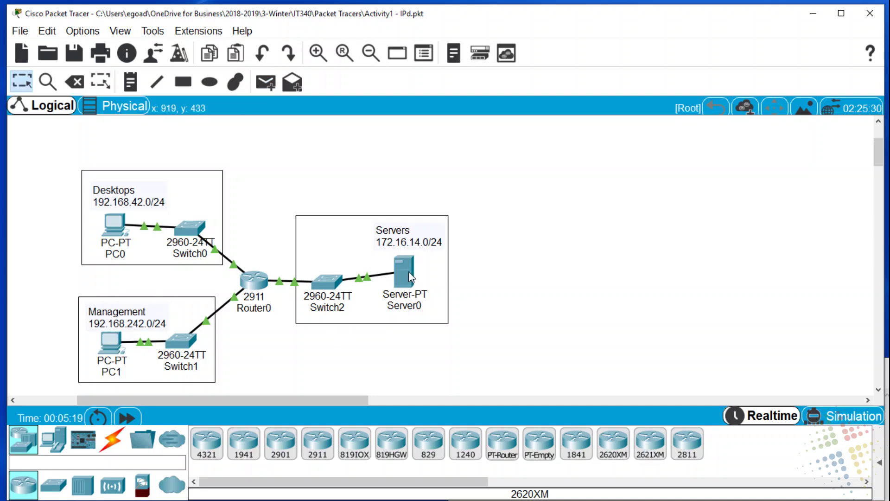
pyautogui.click(269, 86)
pyautogui.click(117, 226)
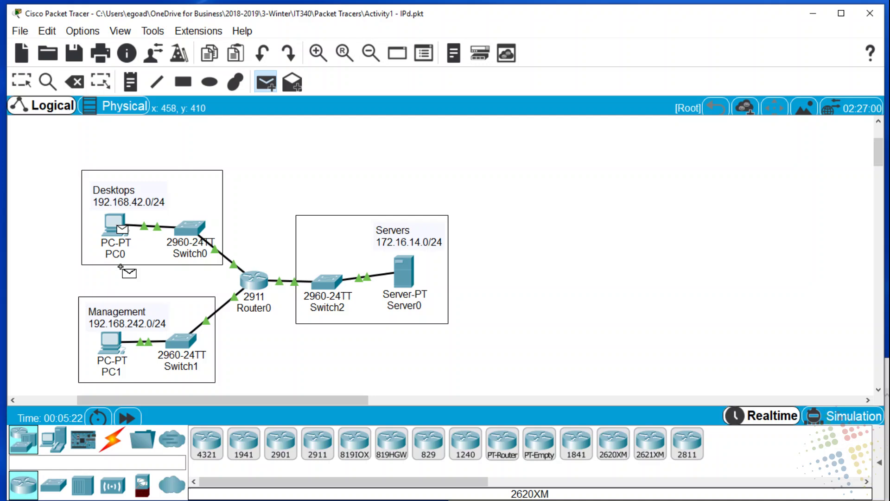
pyautogui.click(115, 343)
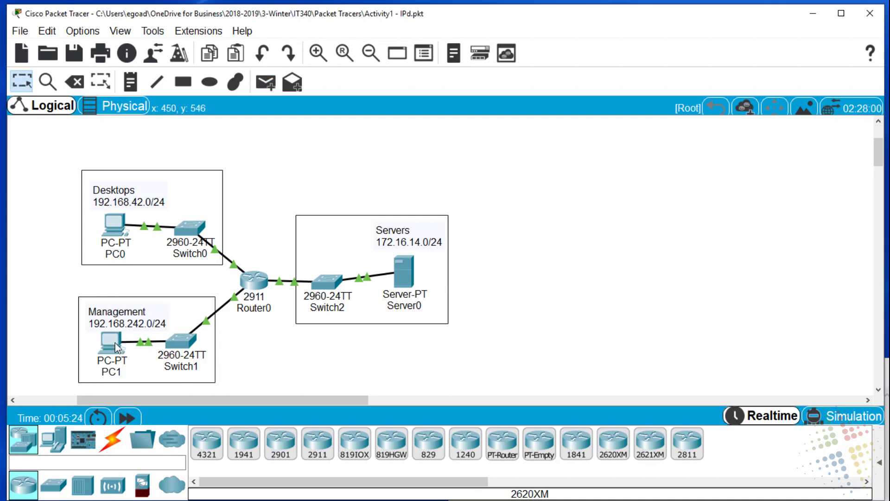
# Play the three pings in Simulation mode at higher speed, then switch back to Realtime
pyautogui.click(855, 416)
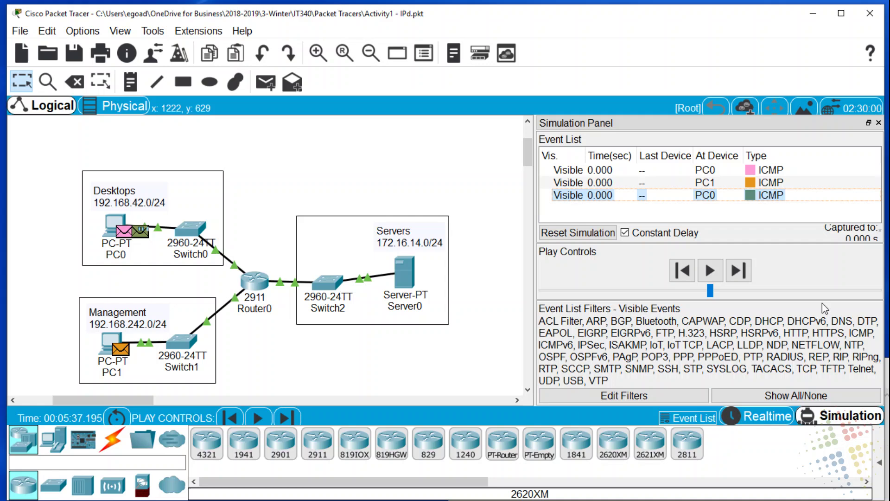
pyautogui.moveTo(710, 291); pyautogui.dragTo(821, 297)
pyautogui.click(711, 271)
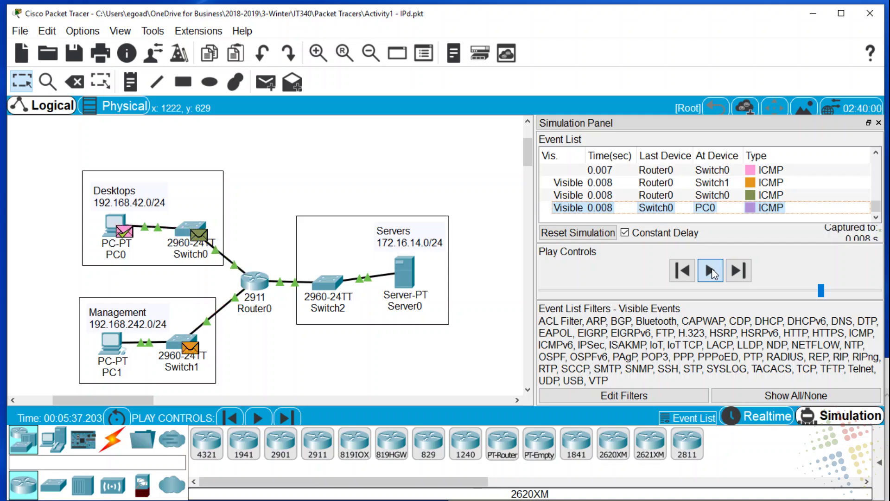
pyautogui.click(757, 420)
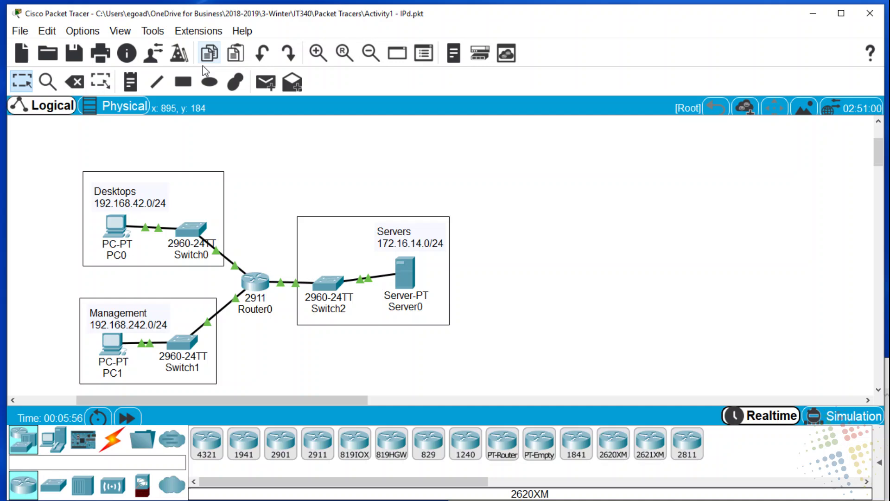
# Open the Activity Wizard using the current network as the answer network
pyautogui.click(179, 56)
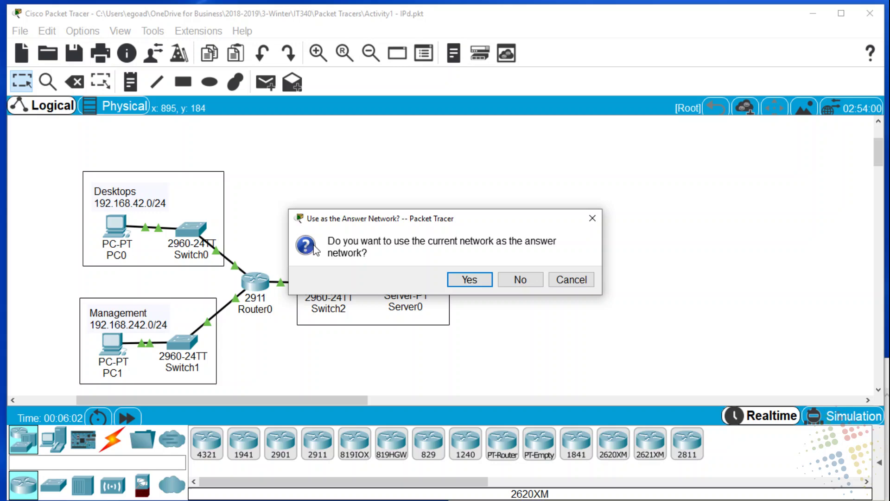
pyautogui.click(476, 281)
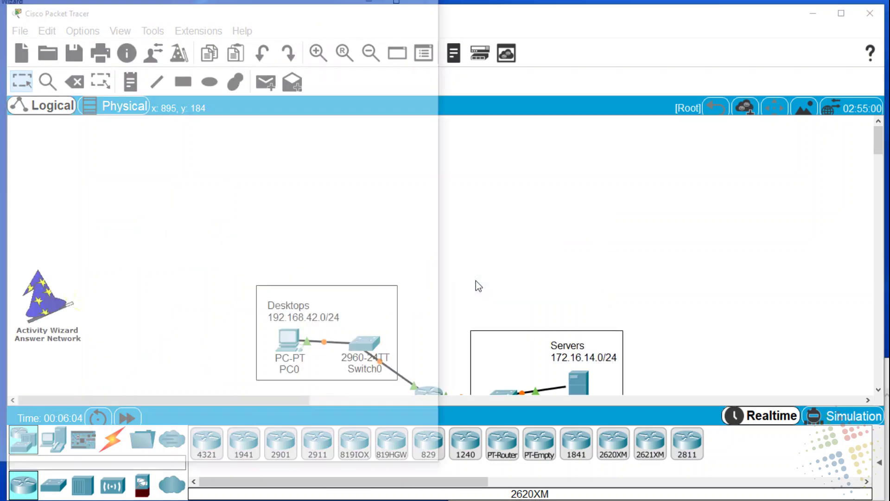
pyautogui.moveTo(214, 3); pyautogui.dragTo(285, 7)
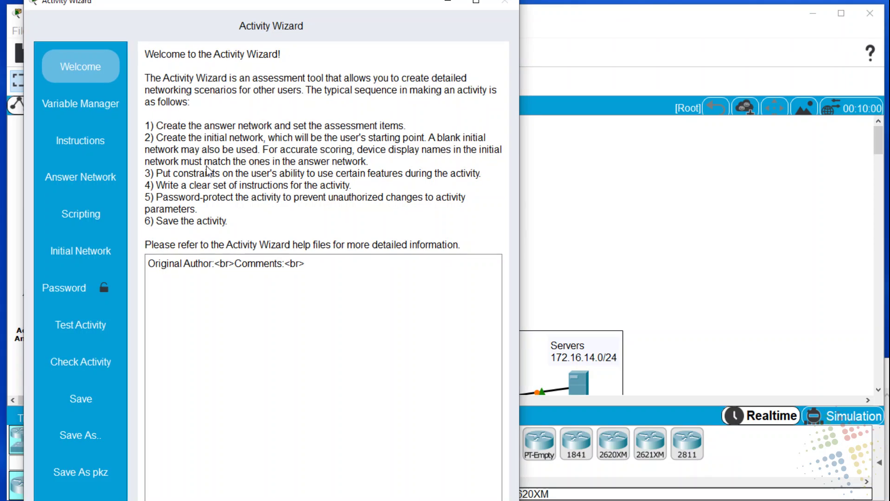
# On the Initial Network page, copy from the answer network and confirm with Yes
pyautogui.click(68, 256)
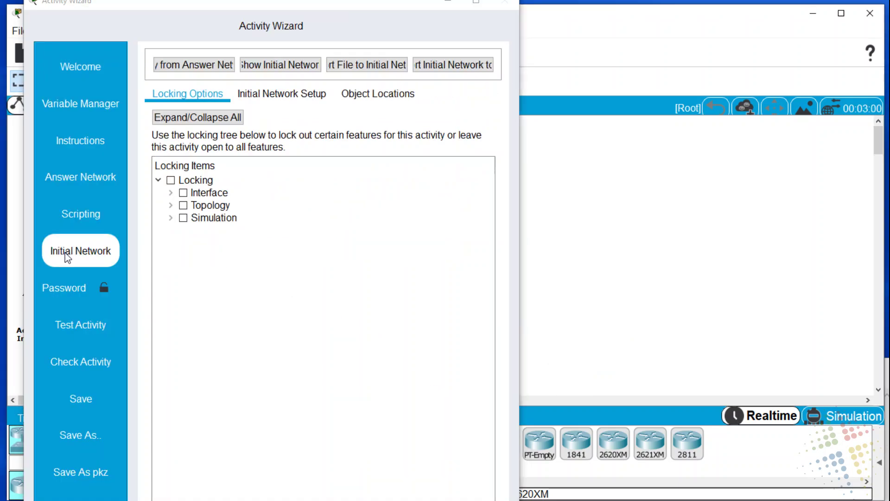
pyautogui.click(207, 68)
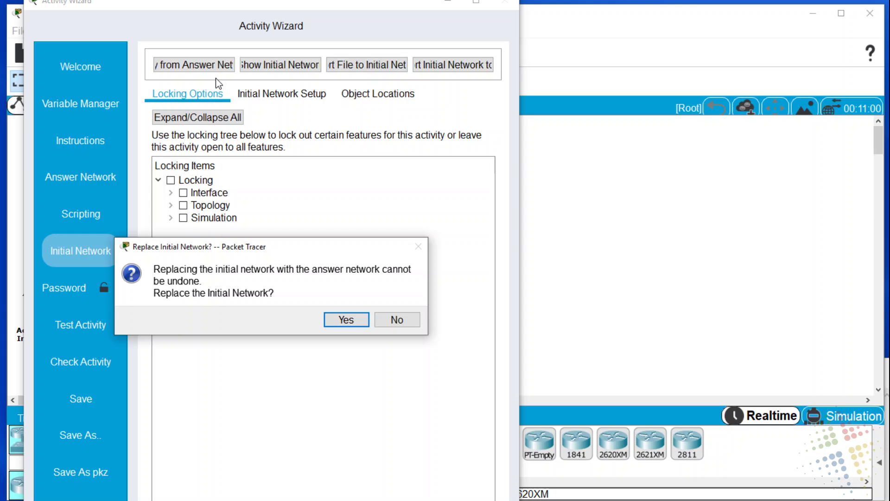
pyautogui.click(342, 320)
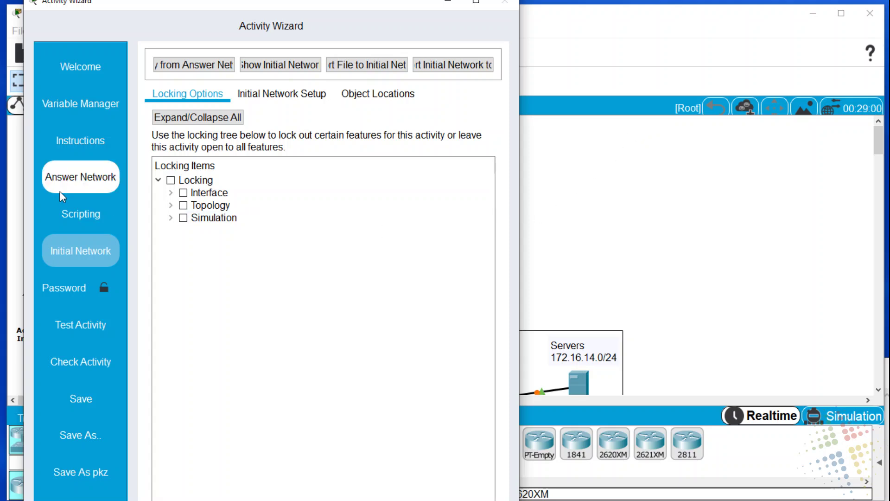
# Widen the Assessment Items column and expand PC0 > Ports > FastEthernet0 down to its IP Address item
pyautogui.click(93, 184)
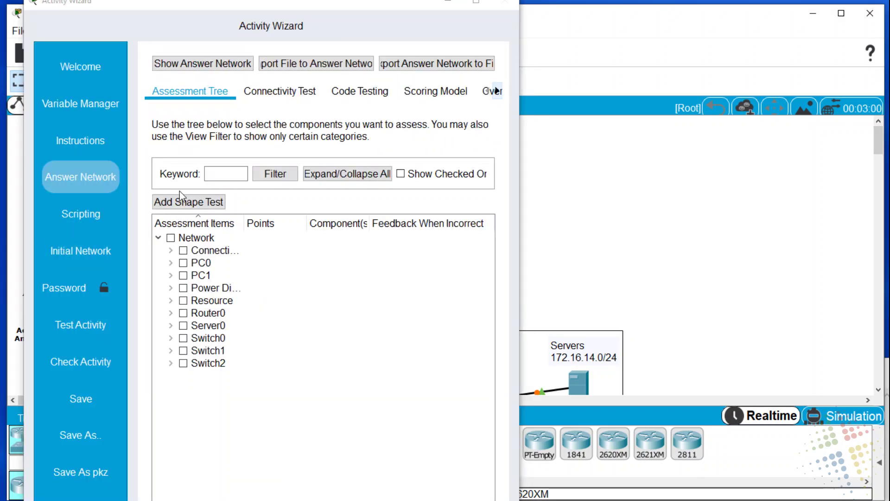
pyautogui.moveTo(245, 224); pyautogui.dragTo(415, 225)
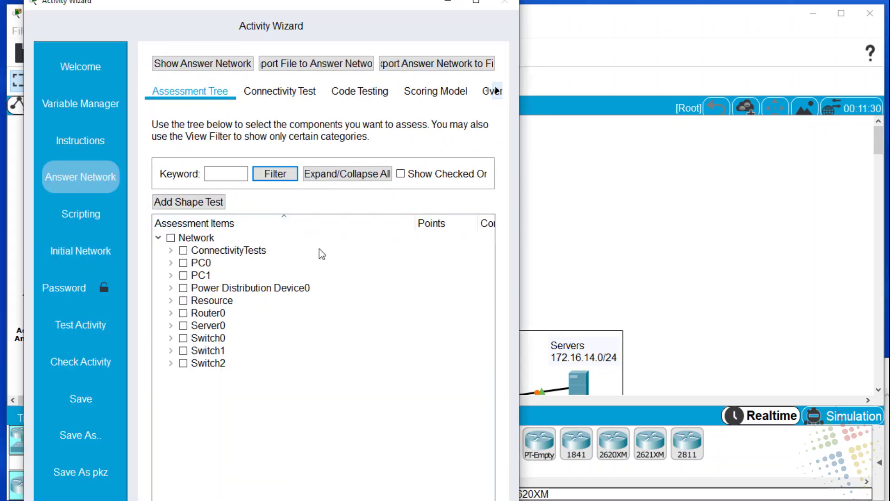
pyautogui.click(170, 262)
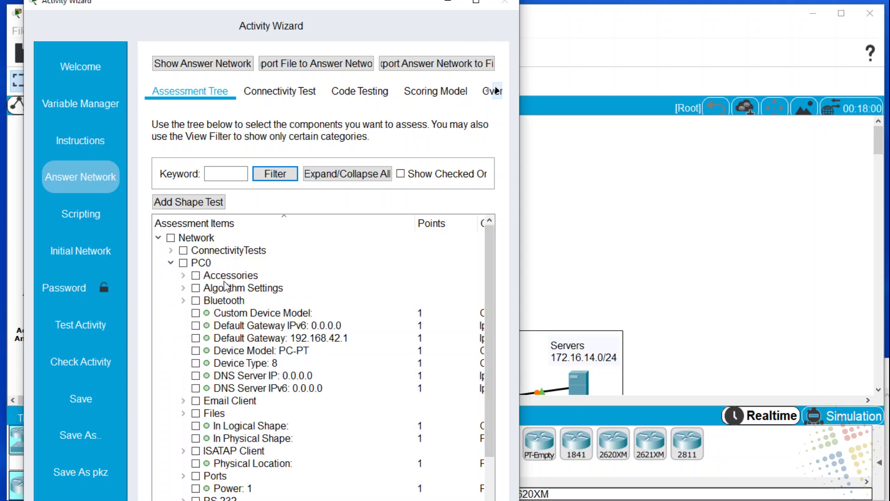
pyautogui.scroll(-2, 222, 315)
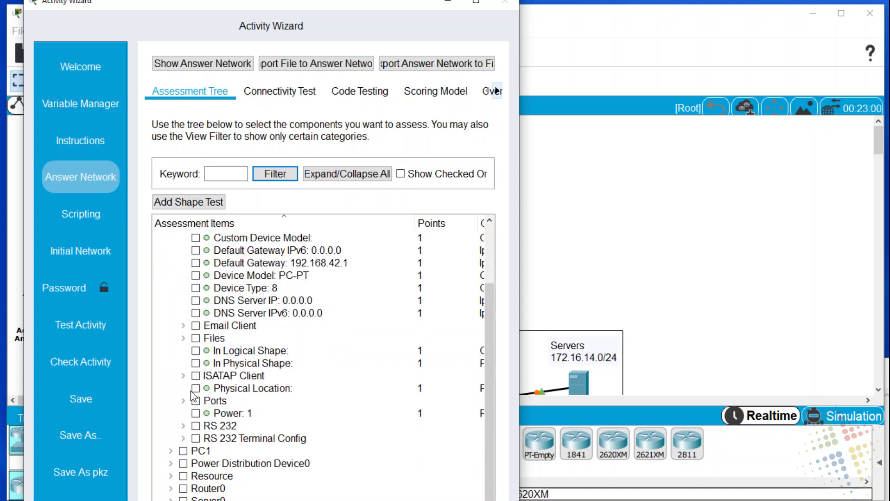
pyautogui.click(184, 400)
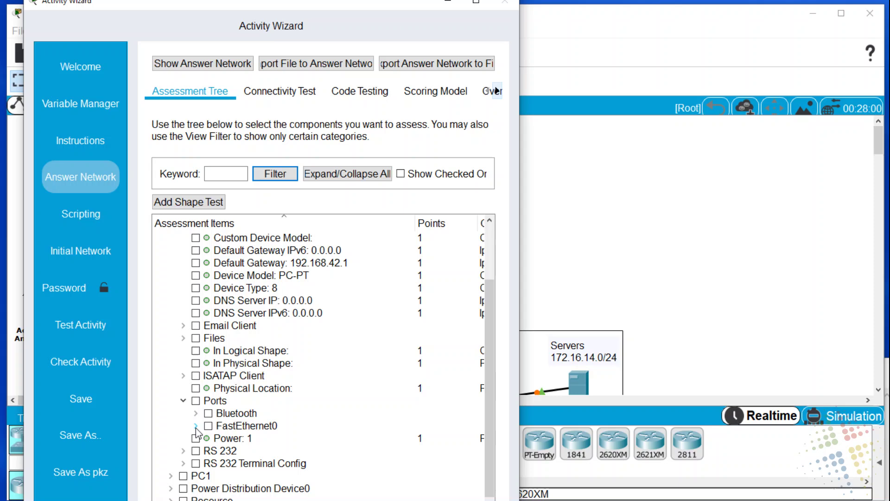
pyautogui.click(196, 426)
pyautogui.scroll(-3, 196, 428)
pyautogui.scroll(-2, 196, 428)
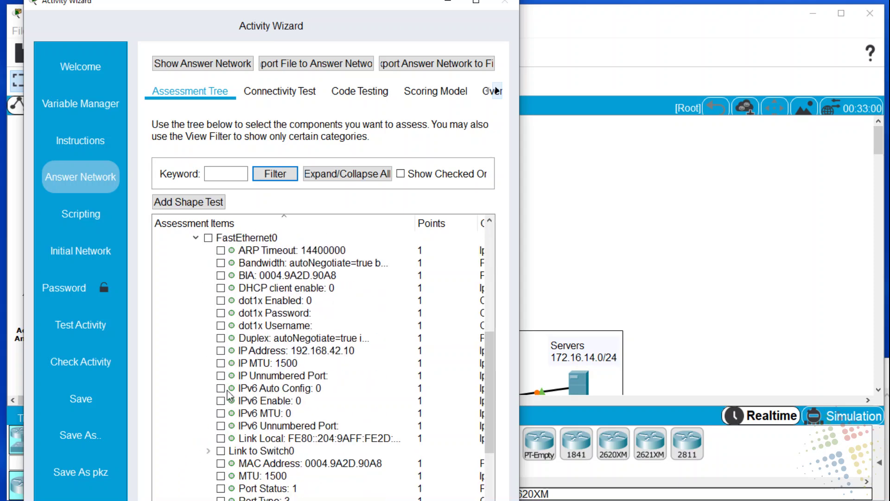
pyautogui.moveTo(416, 224); pyautogui.dragTo(461, 223)
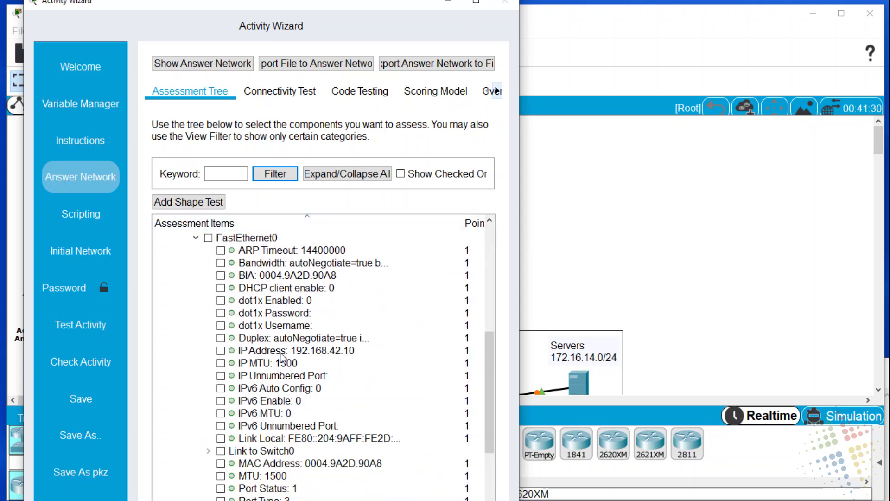
pyautogui.click(340, 353)
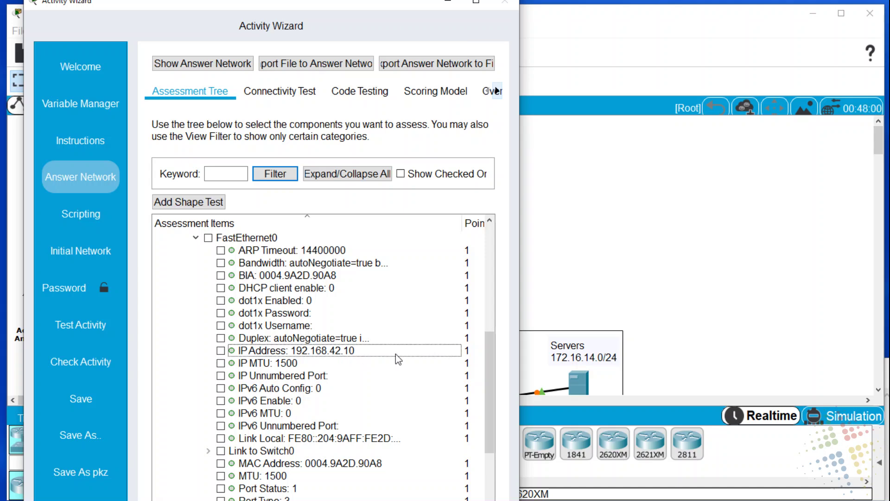
pyautogui.click(220, 351)
pyautogui.scroll(7, 221, 356)
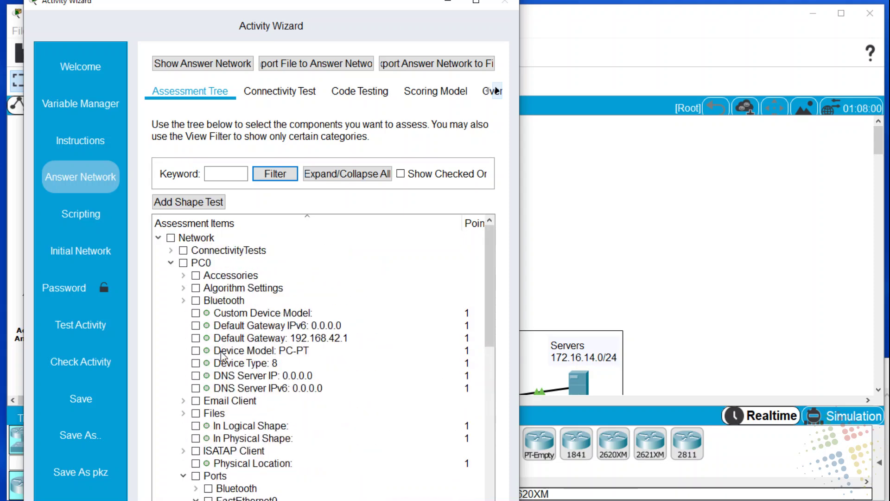
# Expand ConnectivityTests and show the Connectivity Test tab widened to all its columns
pyautogui.click(171, 263)
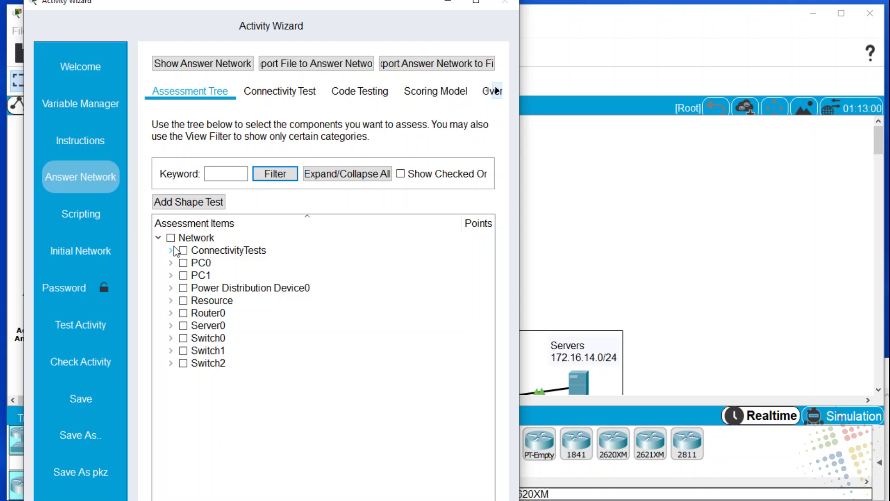
pyautogui.click(170, 250)
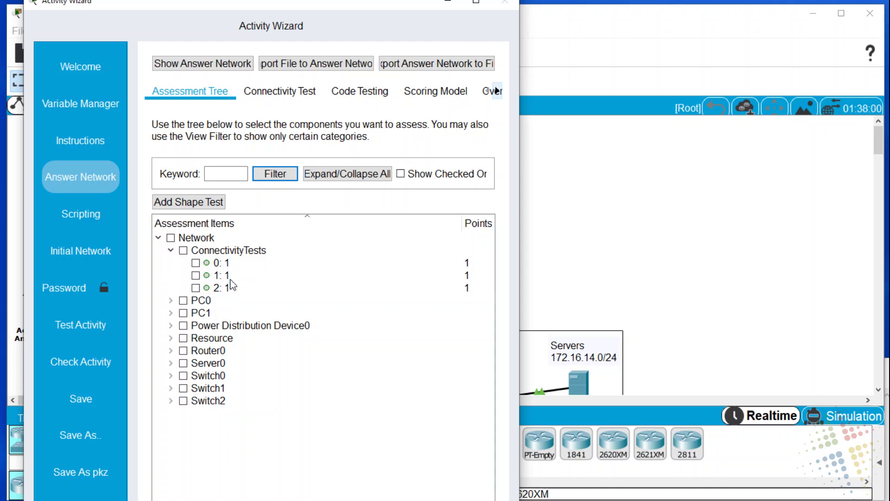
pyautogui.click(293, 93)
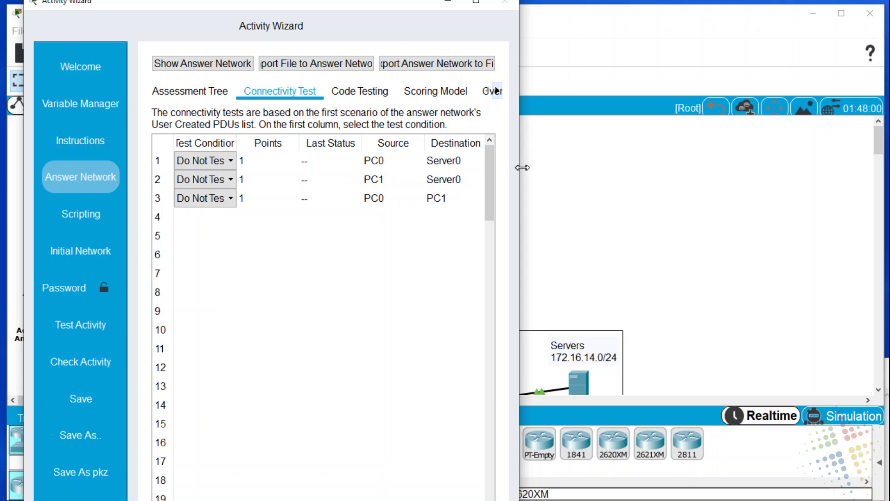
pyautogui.moveTo(521, 168); pyautogui.dragTo(869, 166)
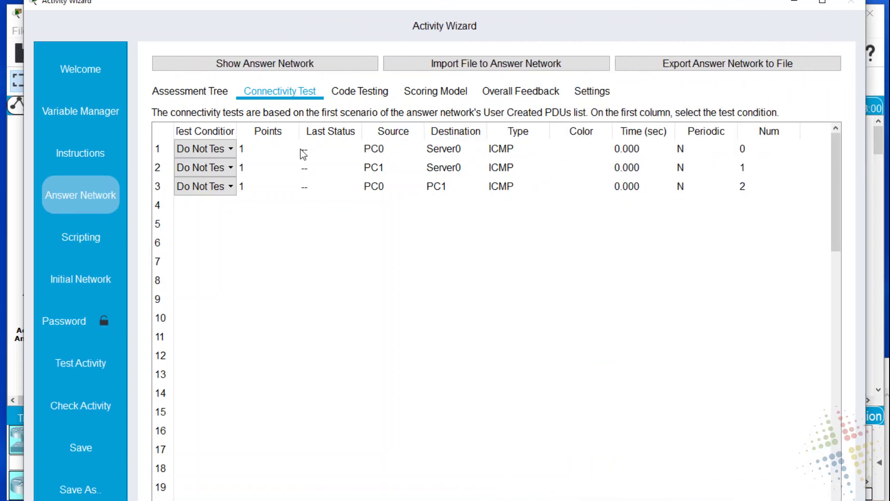
pyautogui.click(391, 149)
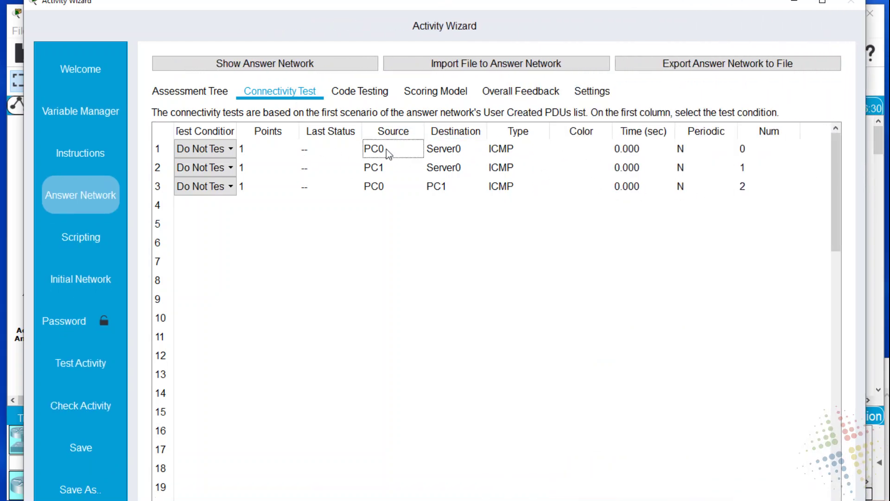
pyautogui.click(461, 154)
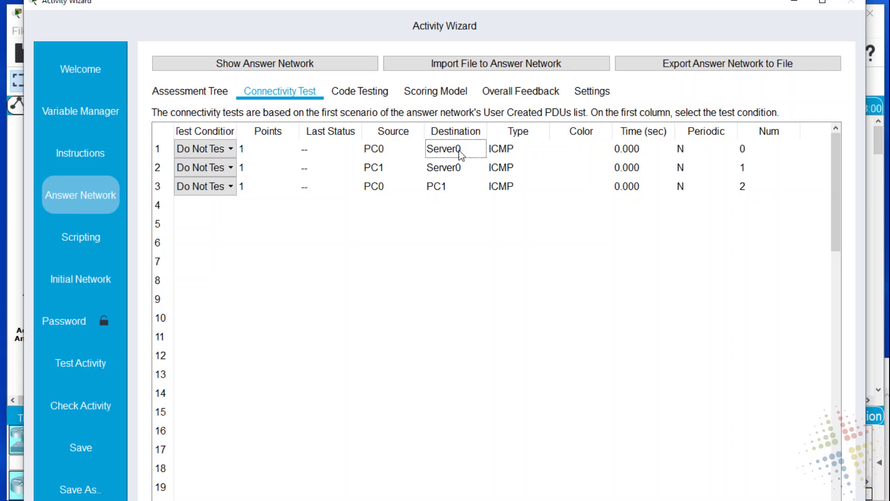
# Set test conditions: PC0→Server0 Fail, PC1→Server0 and PC0→PC1 Successful
pyautogui.click(230, 149)
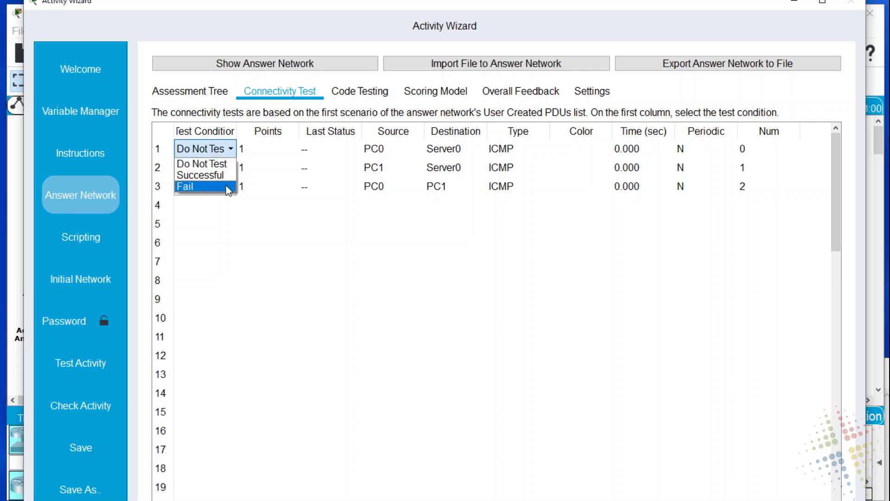
pyautogui.click(228, 187)
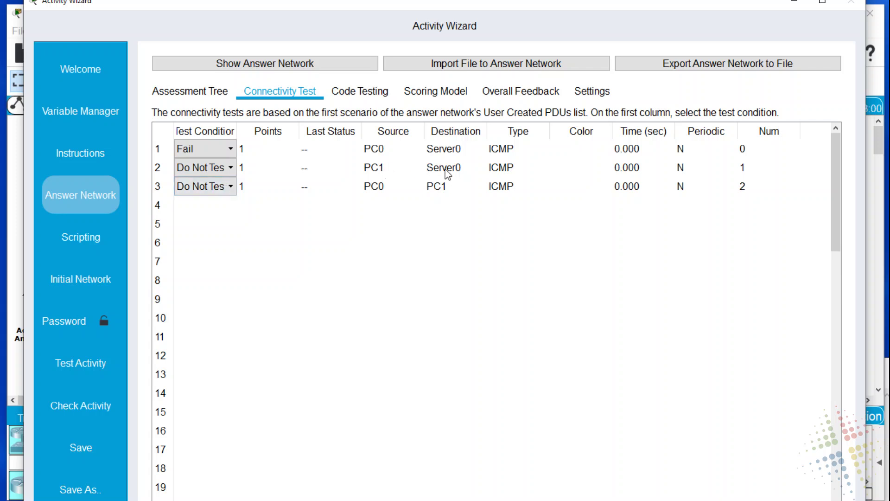
pyautogui.click(230, 168)
pyautogui.click(216, 193)
pyautogui.click(223, 186)
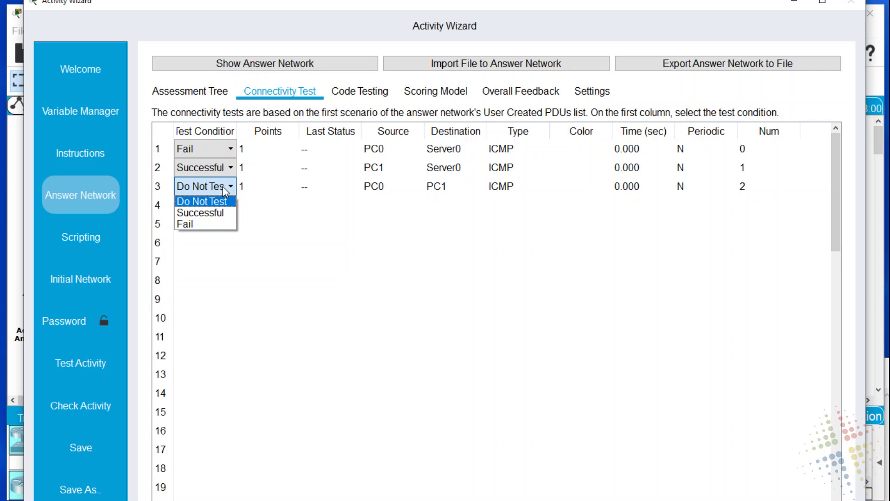
pyautogui.click(226, 214)
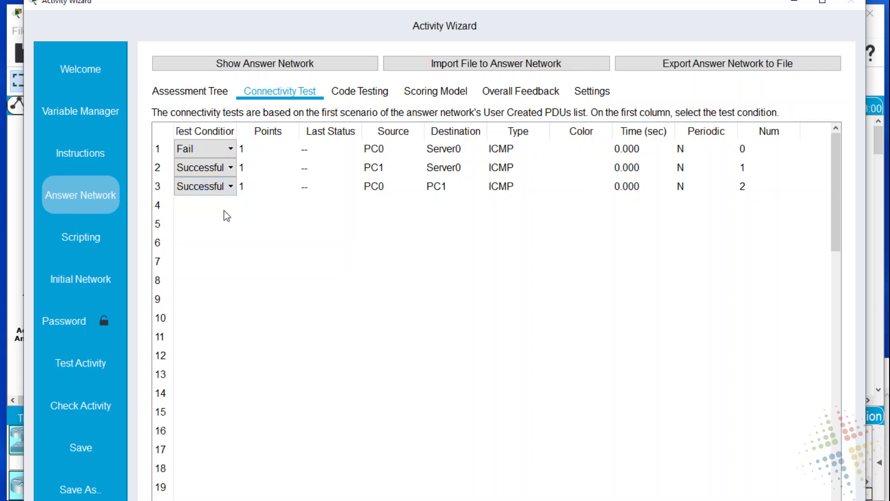
# Tick ConnectivityTests in the Assessment Tree and give the three tests 34, 33 and 33 points
pyautogui.click(207, 88)
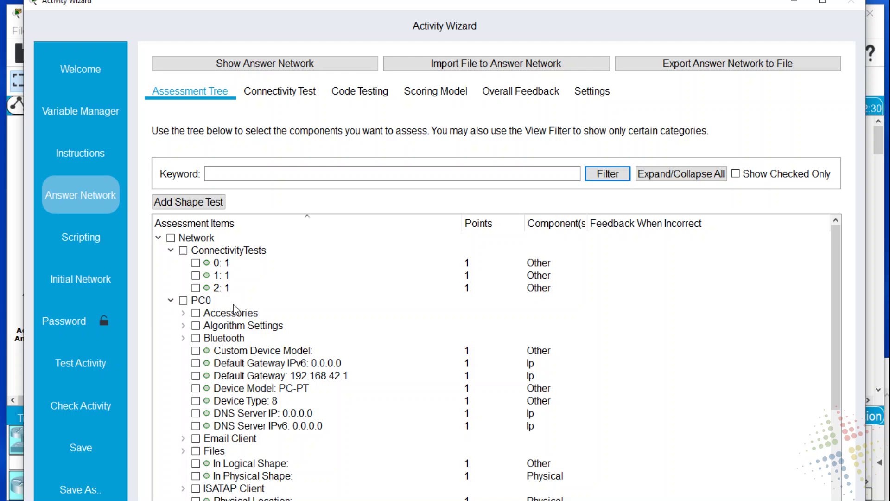
pyautogui.click(183, 251)
pyautogui.doubleClick(477, 262)
pyautogui.write('34')
pyautogui.doubleClick(477, 275)
pyautogui.write('33')
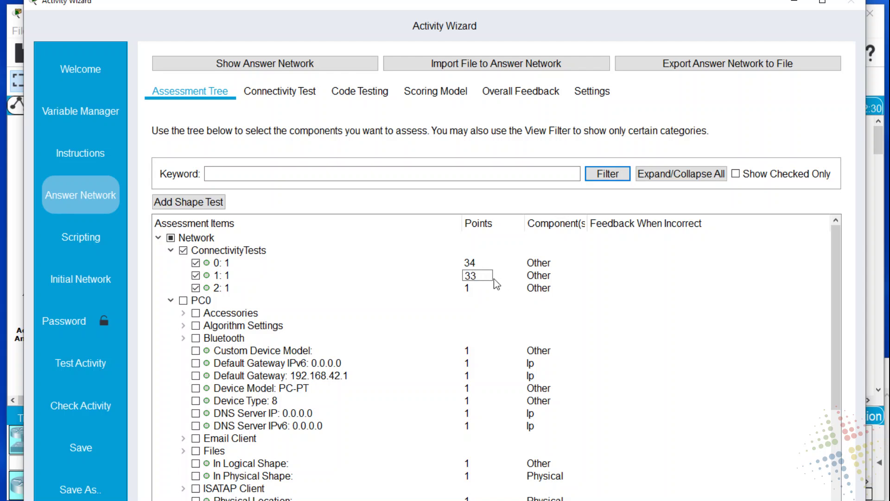
pyautogui.doubleClick(483, 288)
pyautogui.write('33')
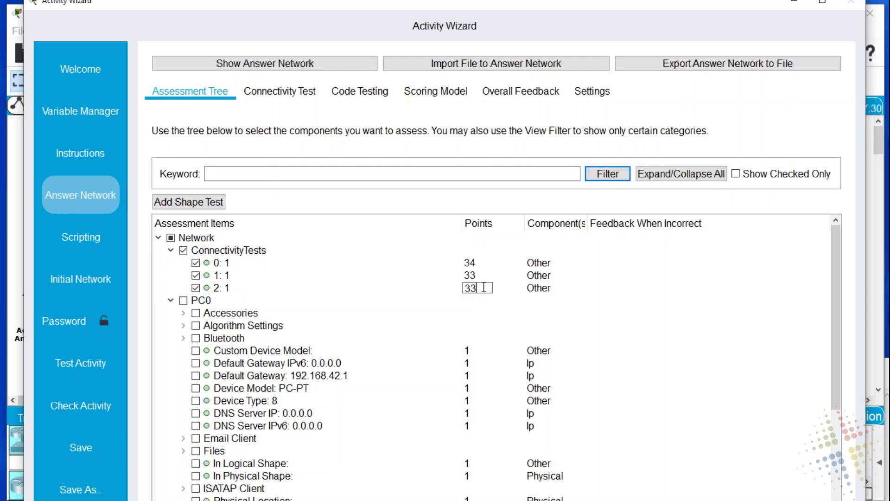
# Save the activity, overwriting test.pka
pyautogui.click(64, 459)
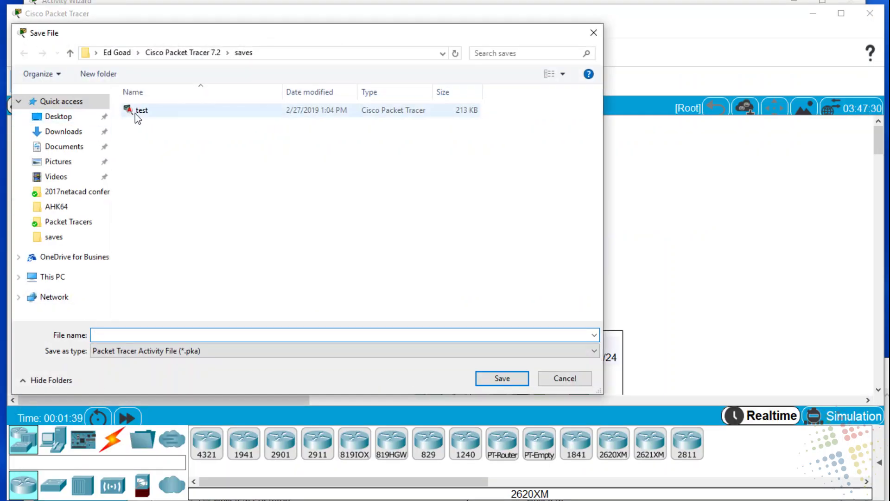
pyautogui.doubleClick(139, 112)
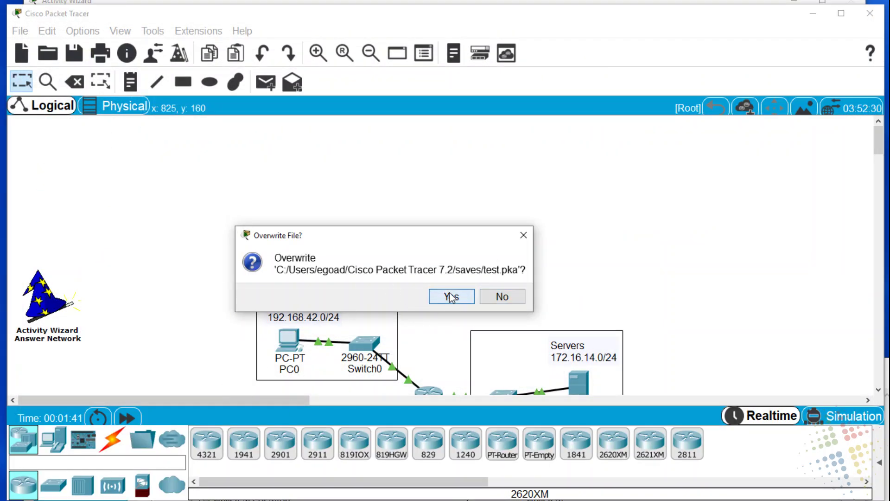
pyautogui.click(451, 297)
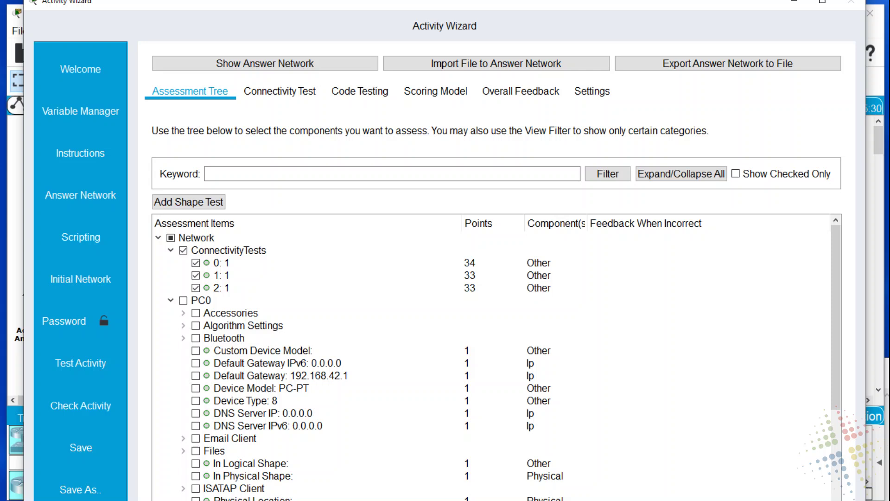
# Check the activity results, fast-forward the simulation time, and check the results again
pyautogui.click(97, 370)
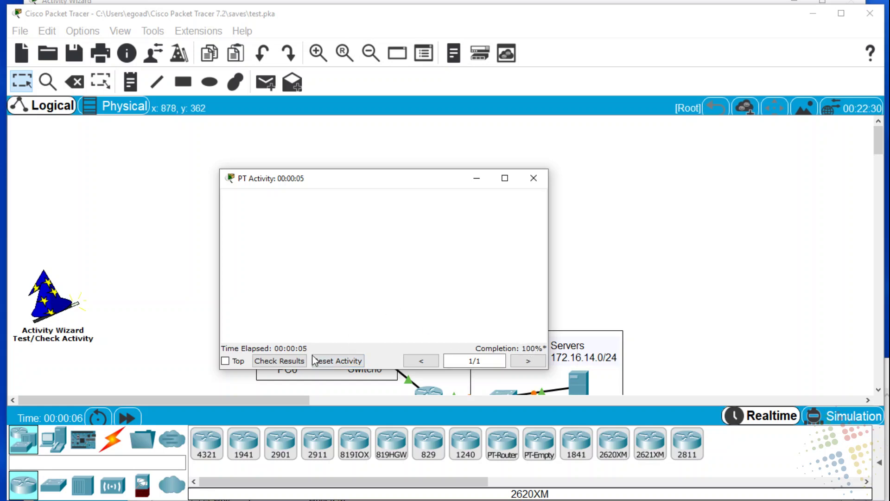
pyautogui.click(279, 361)
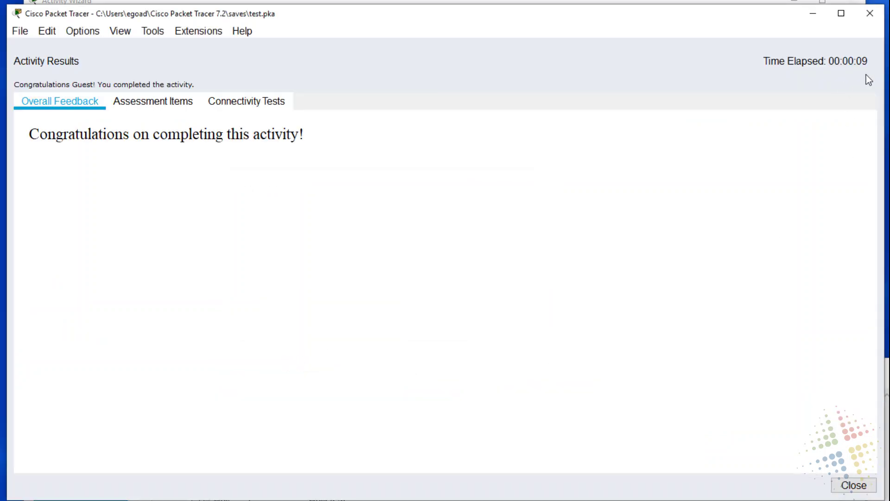
pyautogui.click(870, 13)
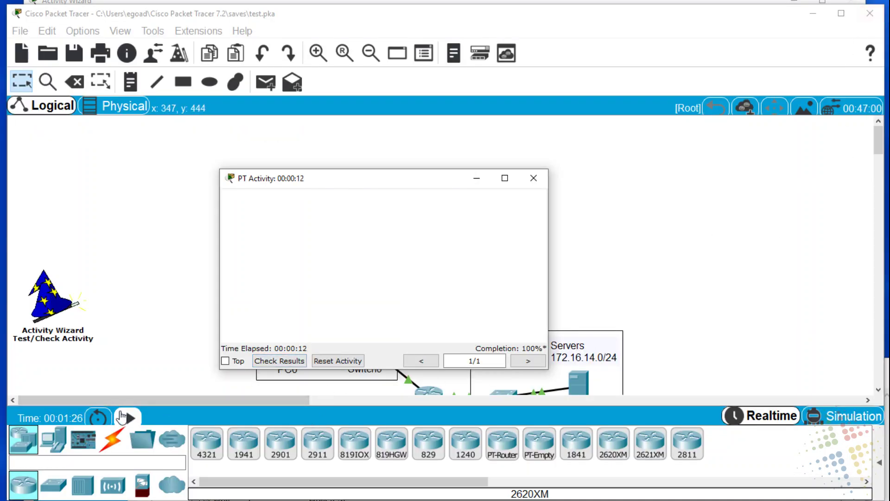
pyautogui.click(126, 417)
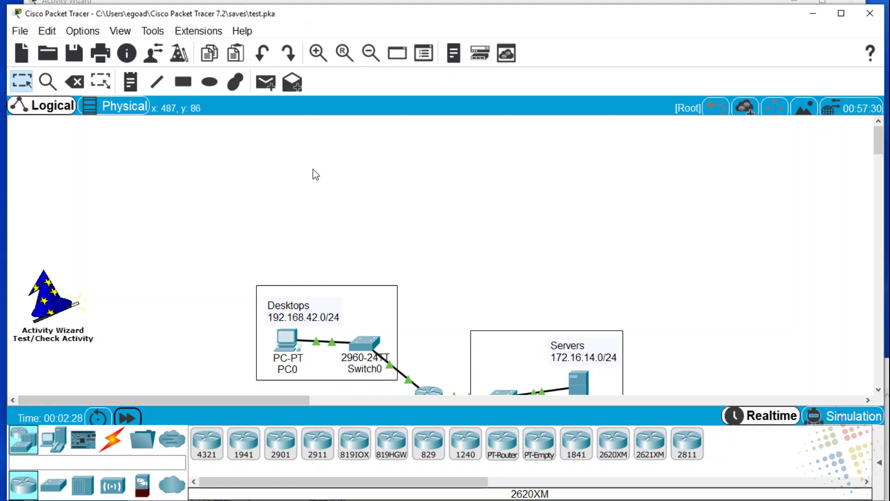
pyautogui.hotkey('alt', 'Tab')
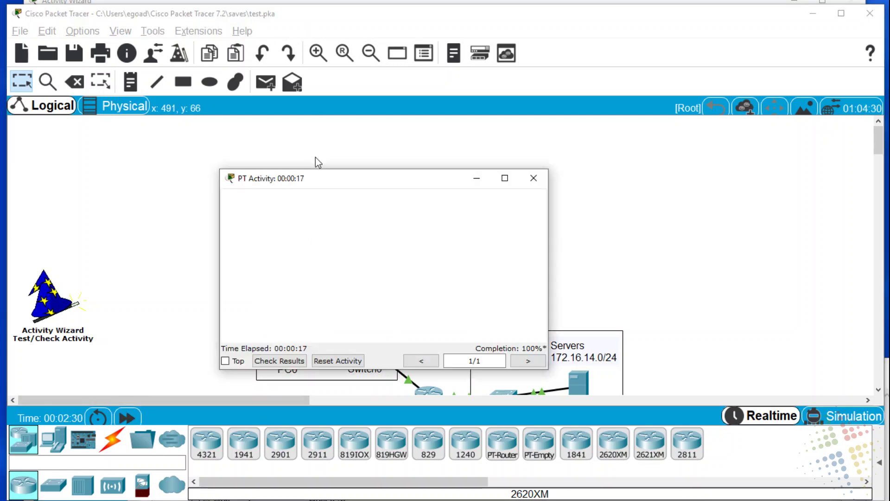
pyautogui.click(295, 361)
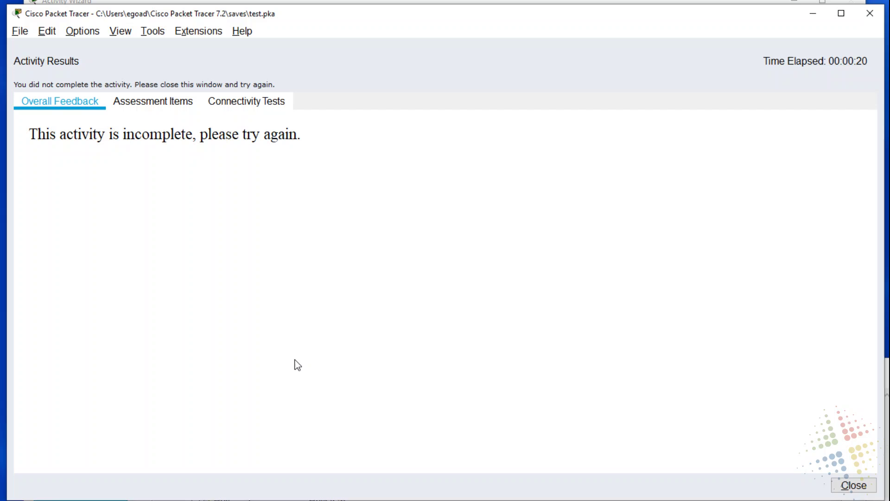
# Inspect incorrect assessment item 0 and the failed PC0-to-Server0 connectivity test
pyautogui.moveTo(39, 143); pyautogui.dragTo(196, 146)
pyautogui.click(176, 99)
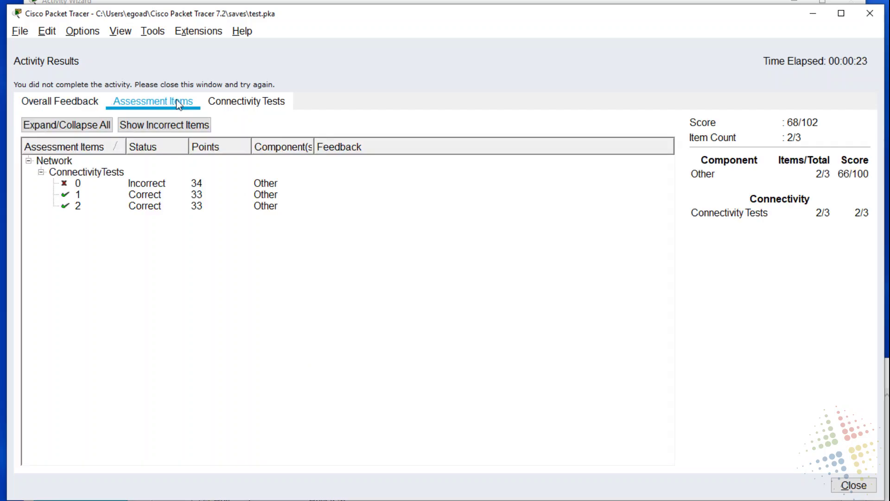
pyautogui.click(158, 185)
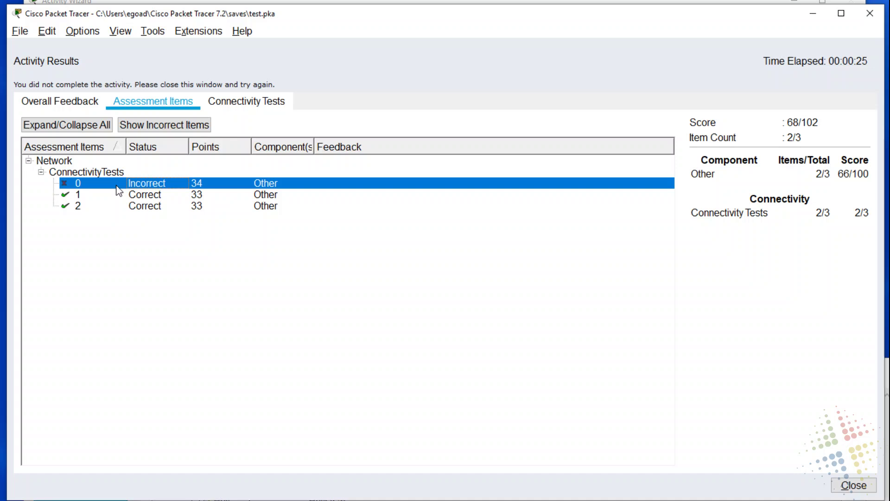
pyautogui.click(247, 103)
pyautogui.click(244, 162)
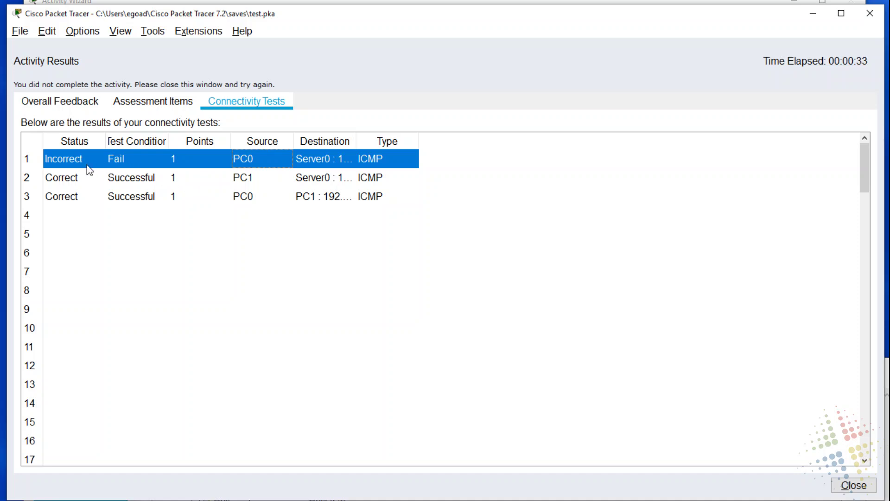
# Close the activity results and pin the activity window at the right edge
pyautogui.click(853, 485)
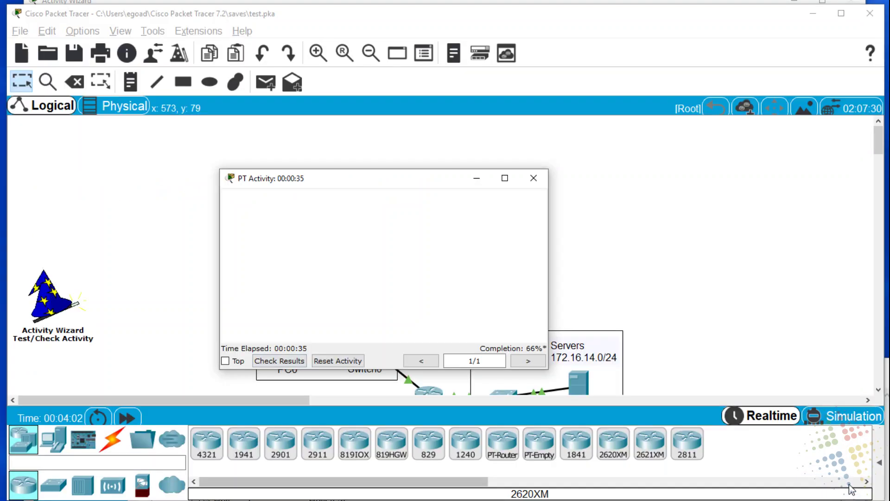
pyautogui.click(225, 361)
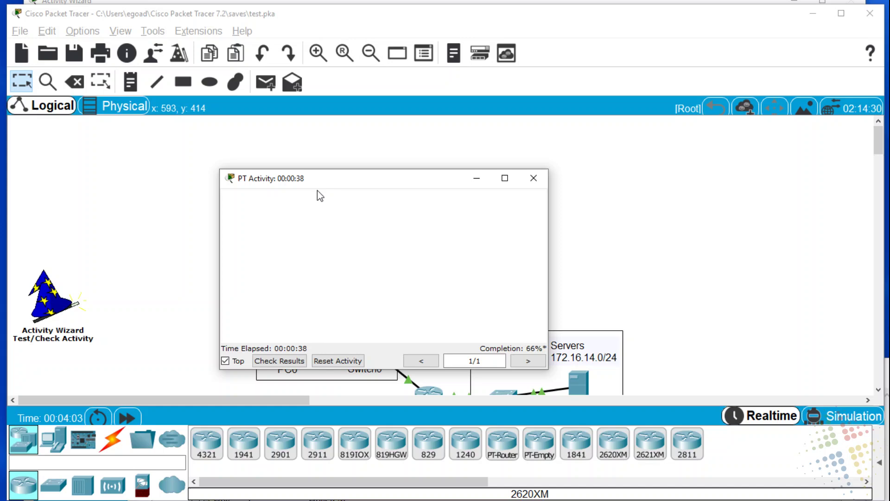
pyautogui.moveTo(321, 186); pyautogui.dragTo(715, 138)
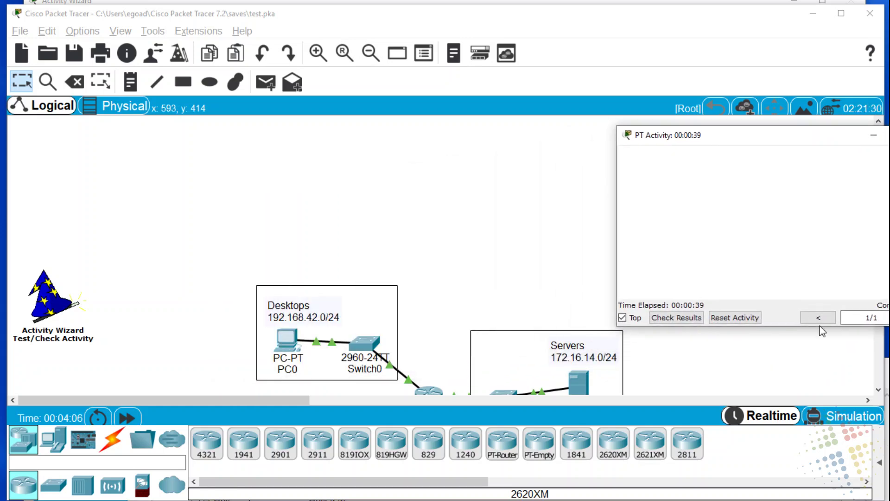
pyautogui.click(878, 392)
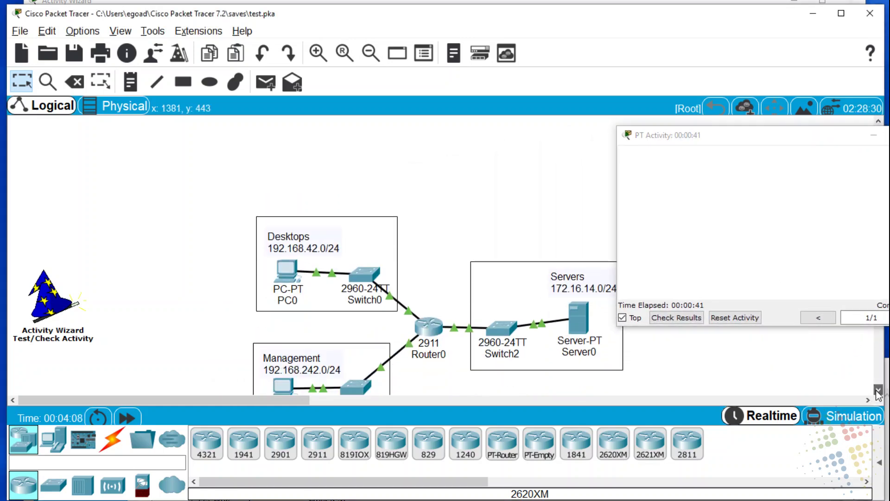
pyautogui.click(879, 392)
pyautogui.click(878, 392)
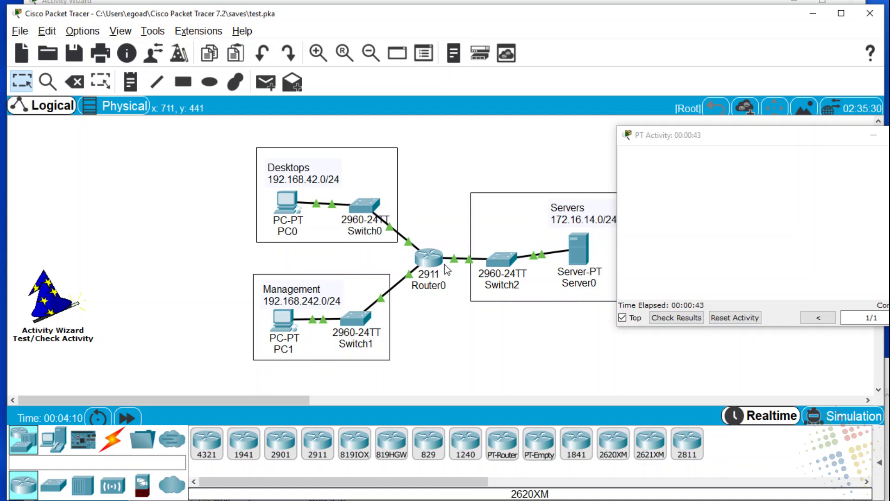
# In Router0's CLI, enter configuration mode and create standard access list ProtectServers
pyautogui.click(426, 259)
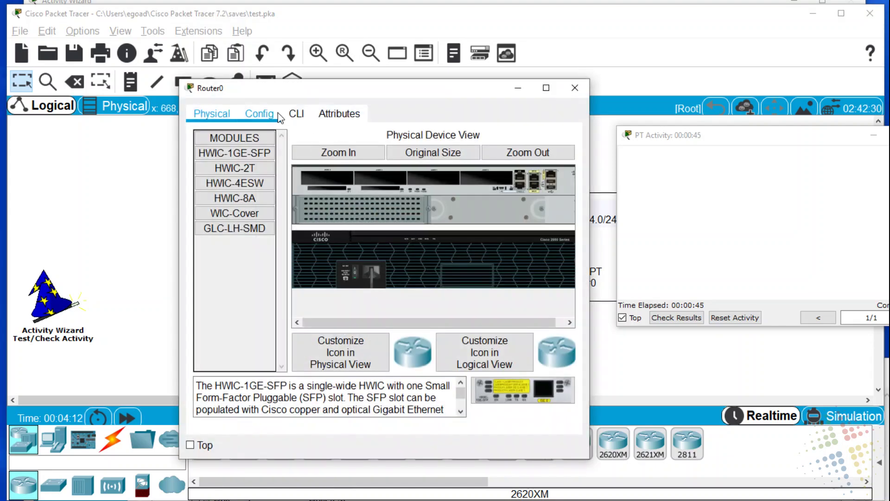
pyautogui.click(296, 114)
pyautogui.press('Return')
pyautogui.press('Return')
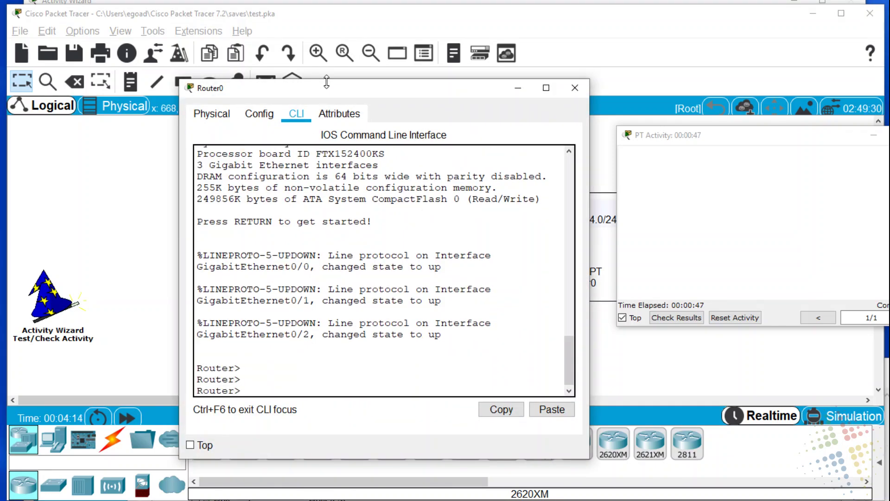
pyautogui.write('en')
pyautogui.press('Return')
pyautogui.write('conf t')
pyautogui.press('Return')
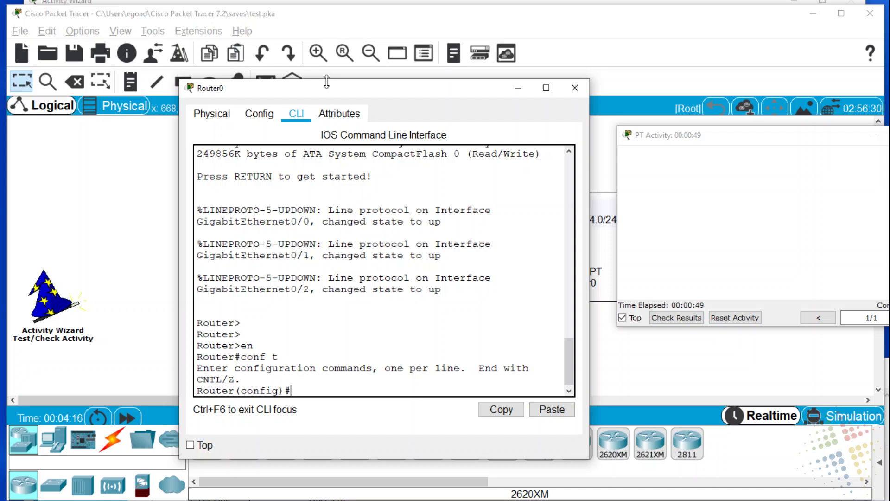
pyautogui.write('ip acc')
pyautogui.press('Tab')
pyautogui.write('st')
pyautogui.press('Tab')
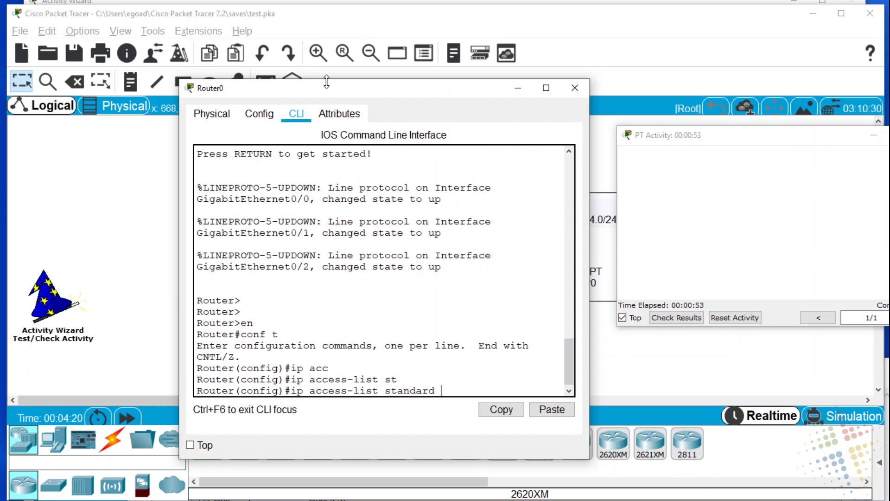
pyautogui.write('ProtectServ')
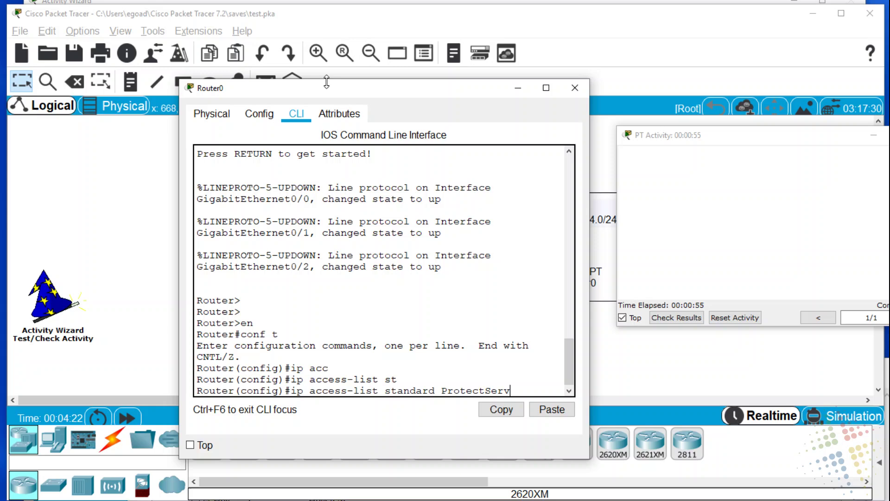
pyautogui.write('ers')
pyautogui.press('Return')
# Add the rule permit 192.168.242.0 0.0.0.255 and exit the access list
pyautogui.write('permit')
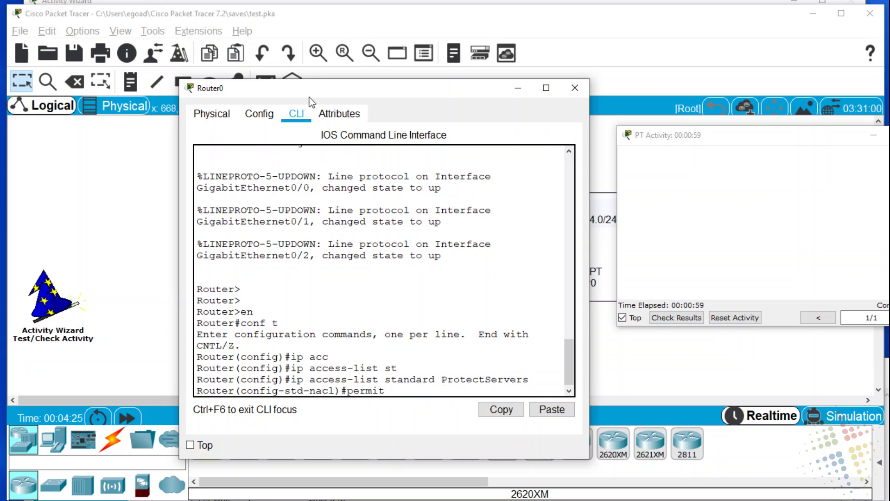
pyautogui.moveTo(308, 97); pyautogui.dragTo(525, 65)
pyautogui.write('192.')
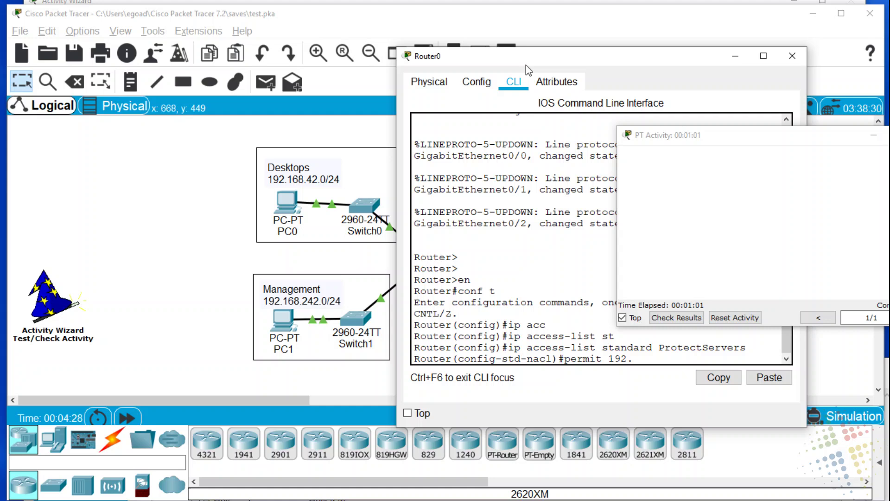
pyautogui.write('168.242.0 0.0.0255')
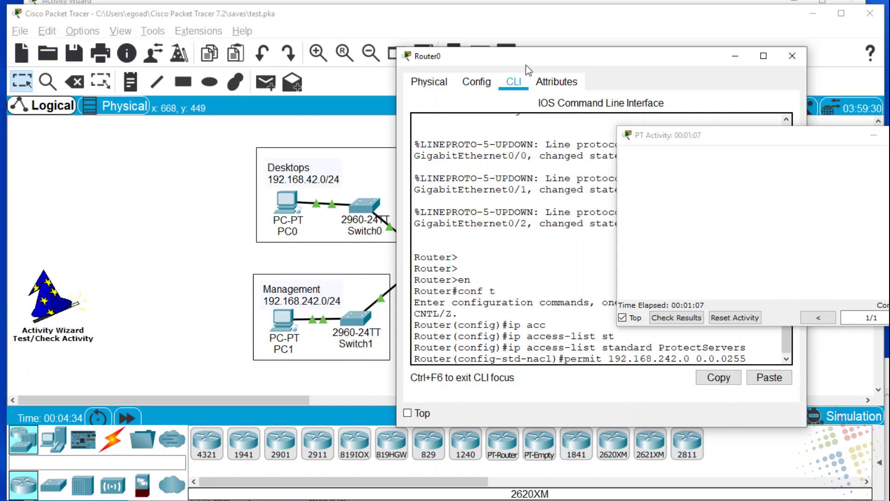
pyautogui.press('Left')
pyautogui.press('Left')
pyautogui.press('Left')
pyautogui.write('.')
pyautogui.press('Return')
pyautogui.moveTo(526, 65); pyautogui.dragTo(308, 66)
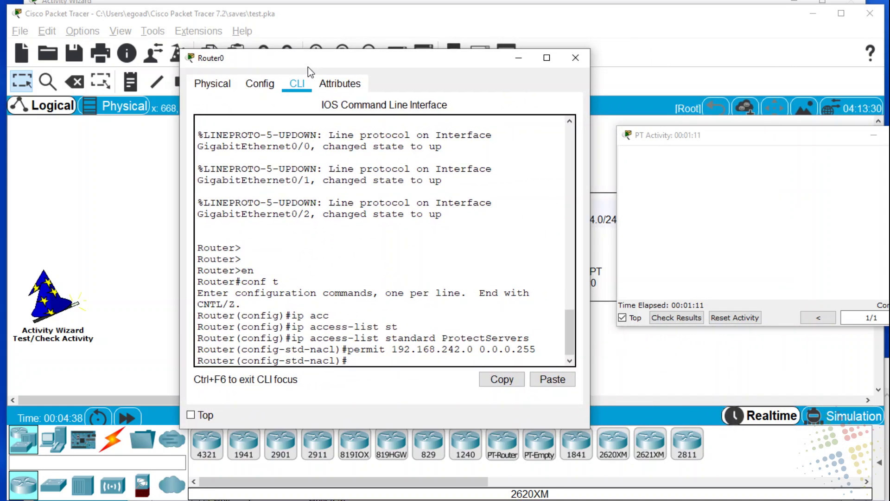
pyautogui.write('exit')
pyautogui.press('Return')
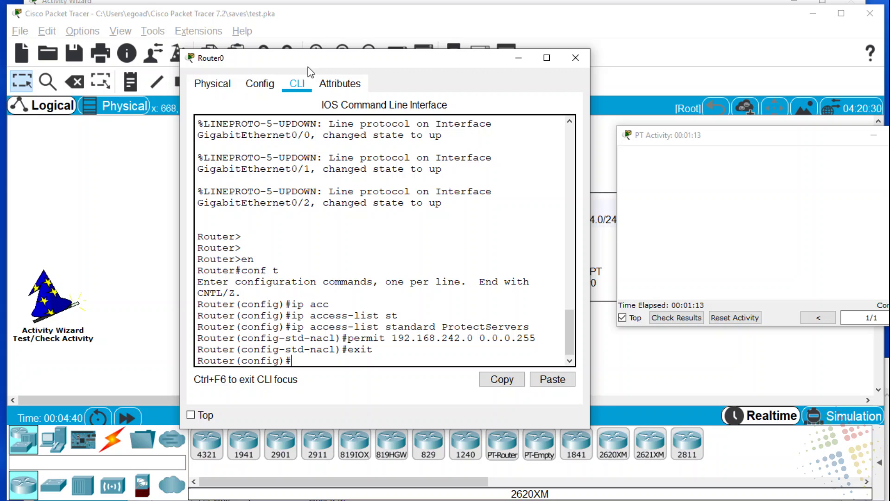
# Apply ProtectServers outbound on interface g0/2 and close the router window
pyautogui.write('int g0/2')
pyautogui.press('Return')
pyautogui.write('ip acc')
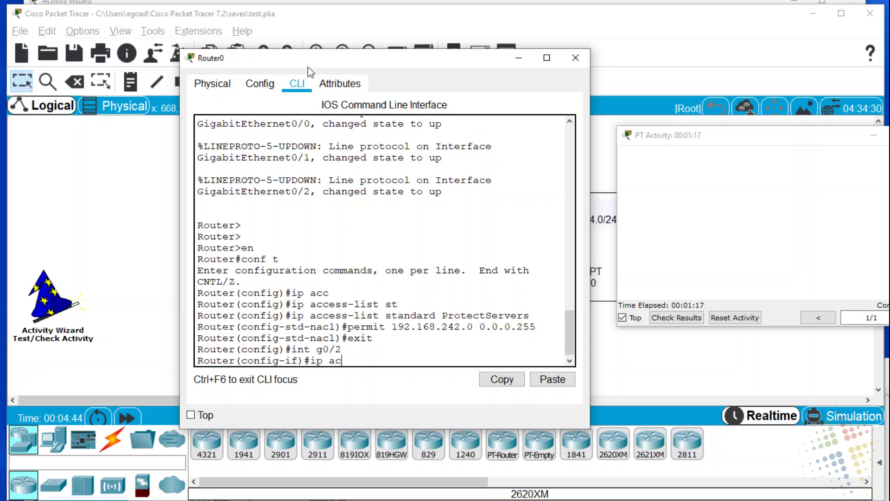
pyautogui.press('Tab')
pyautogui.write('Prote')
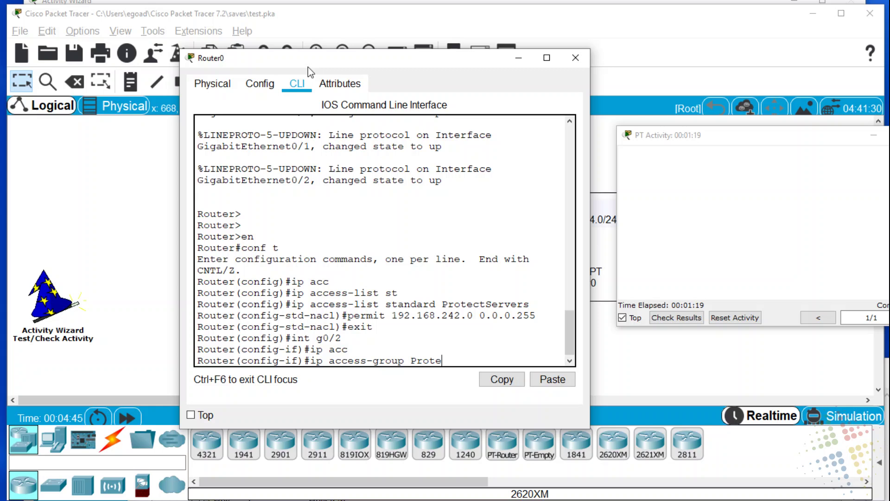
pyautogui.write('ctServers out')
pyautogui.press('Return')
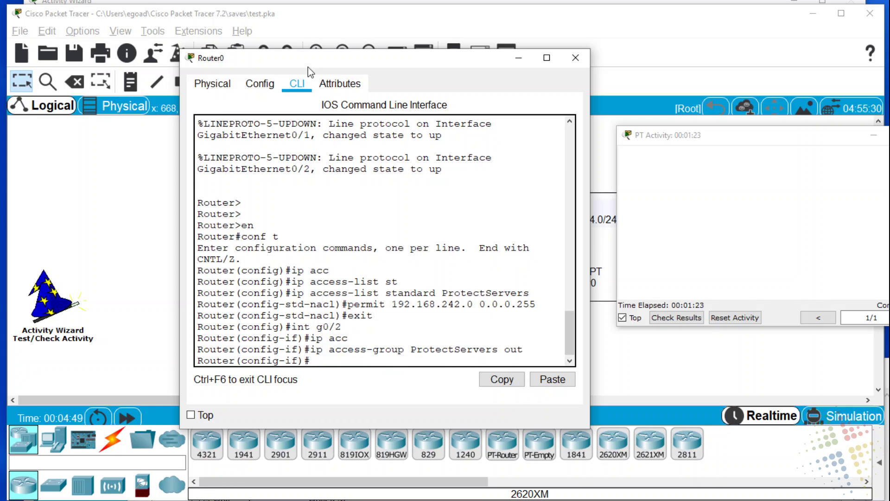
pyautogui.click(584, 64)
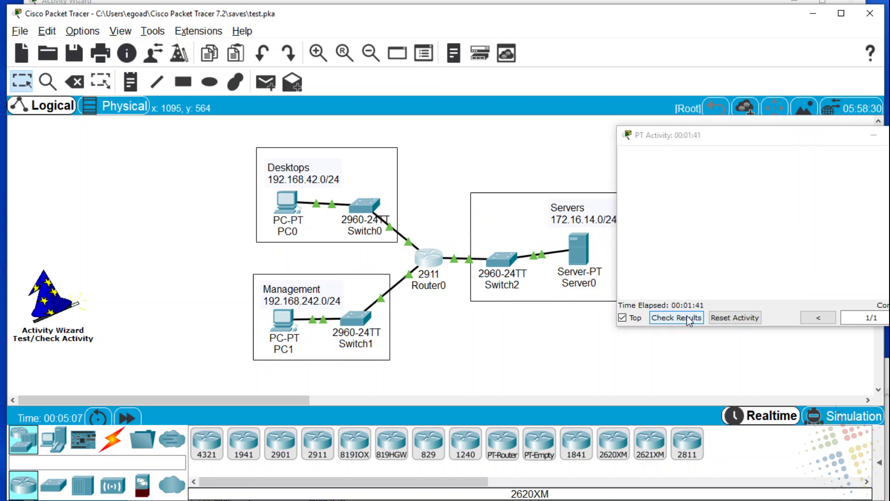
# Re-grade the activity and review the assessment item scores, now totalling 103/103
pyautogui.click(686, 316)
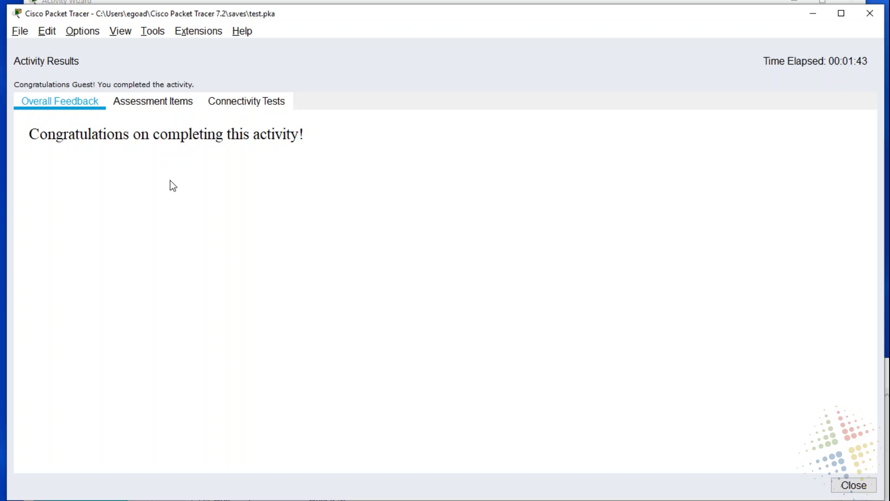
pyautogui.click(146, 99)
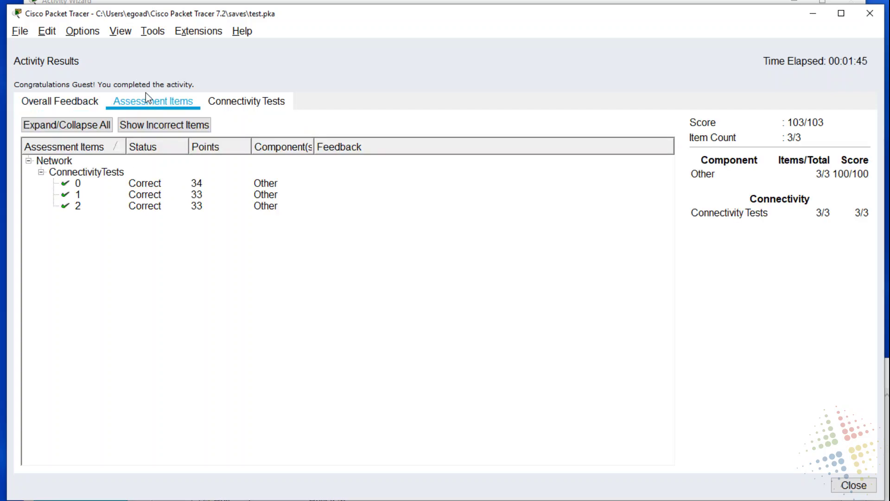
pyautogui.click(147, 186)
pyautogui.click(148, 206)
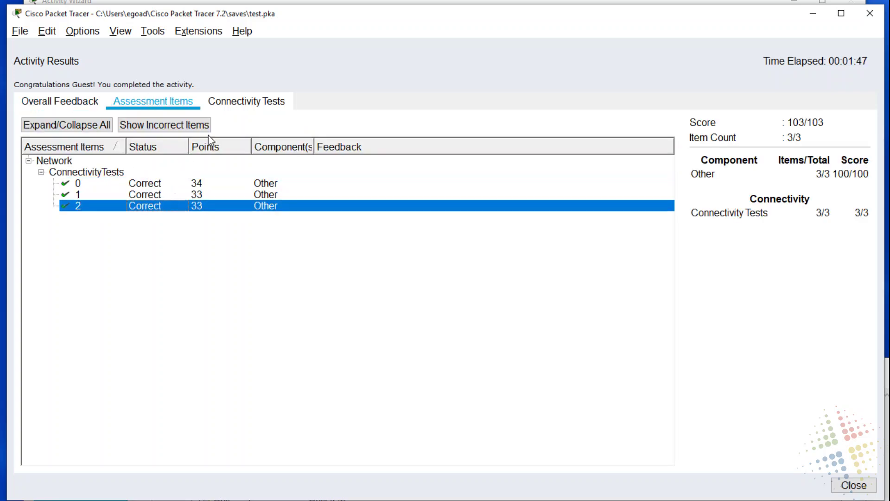
# Review the three connectivity tests, including PC0 and PC1 to Server0, all marked Correct
pyautogui.click(239, 106)
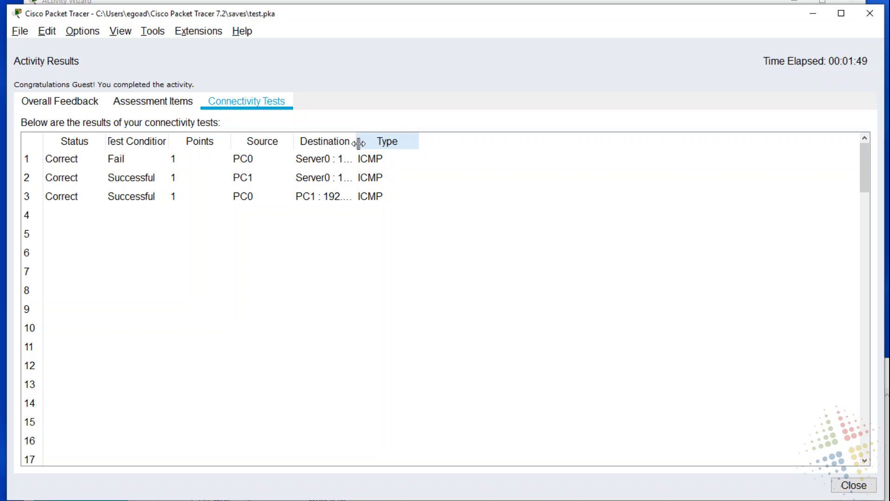
pyautogui.moveTo(359, 143); pyautogui.dragTo(425, 145)
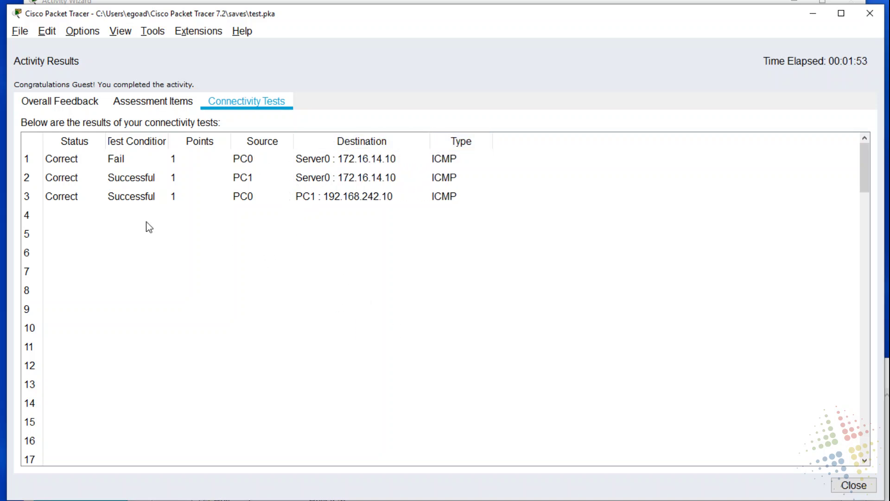
pyautogui.click(116, 181)
pyautogui.click(118, 162)
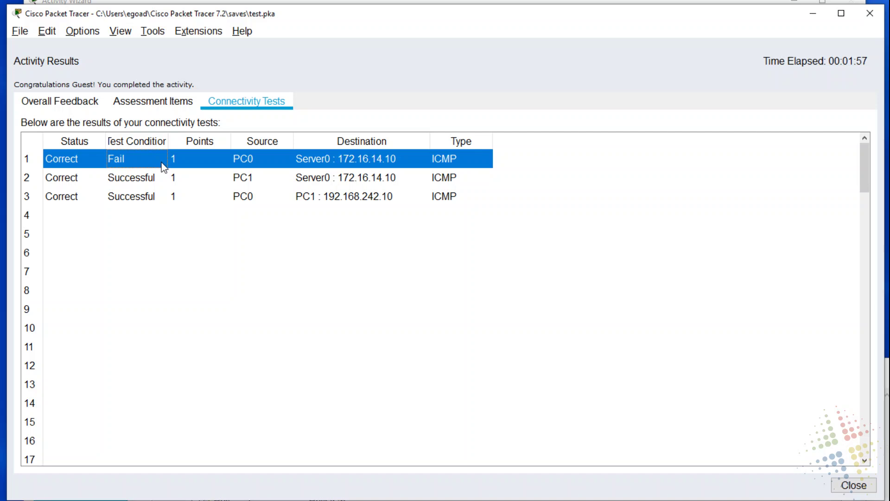
# Dismiss Activity Results and bring the PT Activity window, showing 100% completion, into focus
pyautogui.click(856, 488)
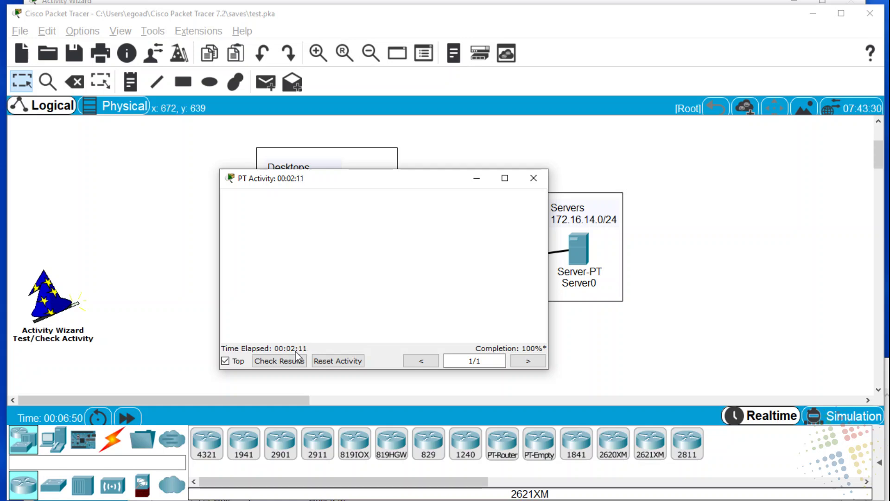
pyautogui.click(279, 361)
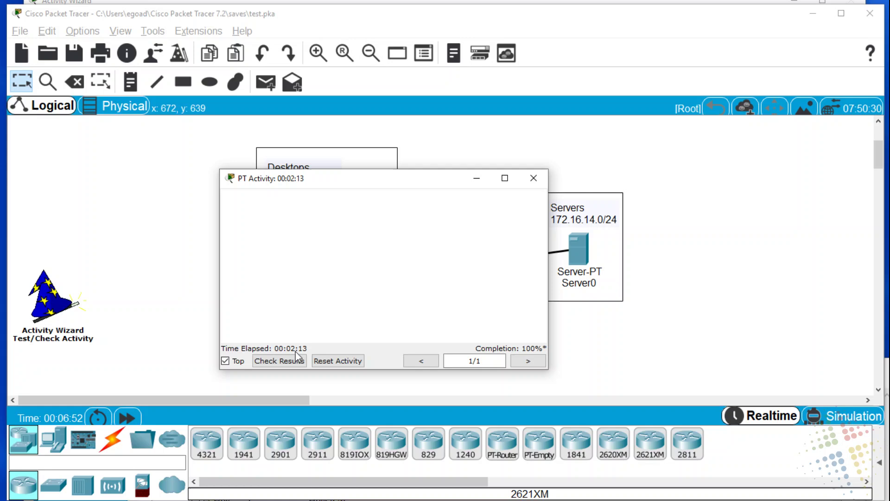